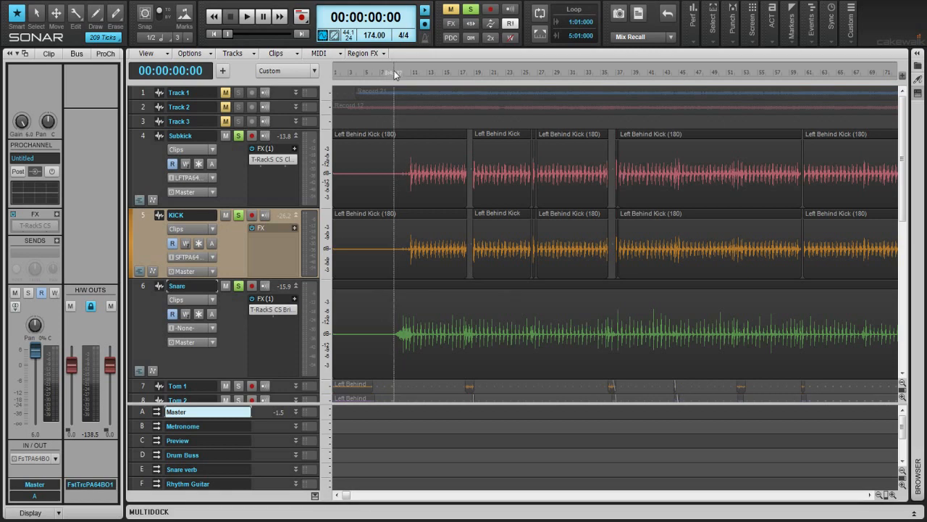
Step: Turn off solo on the KICK, Subkick and Snare tracks, with the playhead set at 00:00:10:22
left_click(394, 72)
left_click(240, 215)
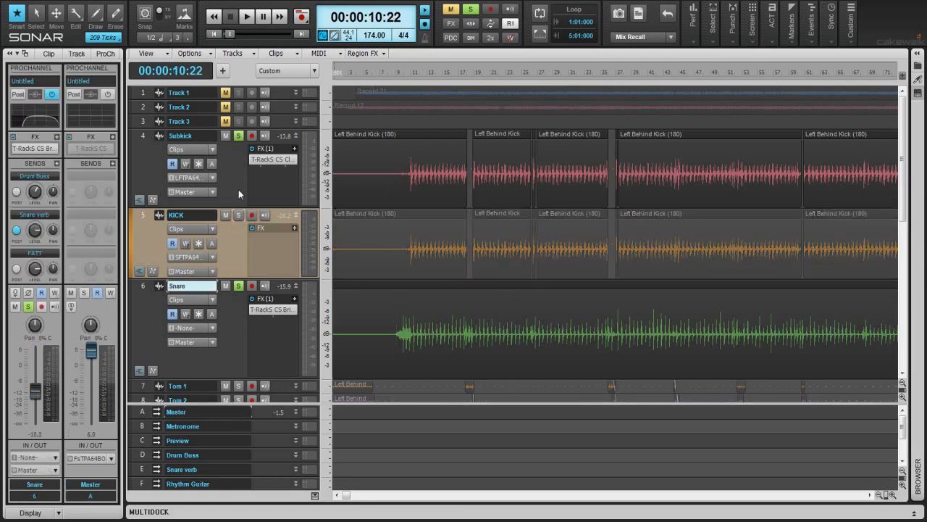
left_click(239, 136)
left_click(239, 286)
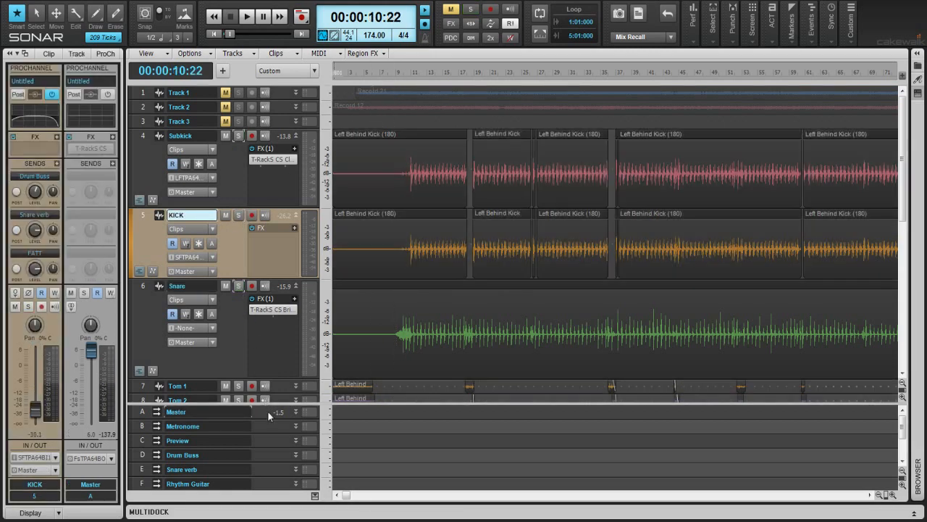
Step: Raise the Master bus's hardware output level to 3.8 dB and play the unsoloed drum mix from 00:00:11:01
left_click(268, 411)
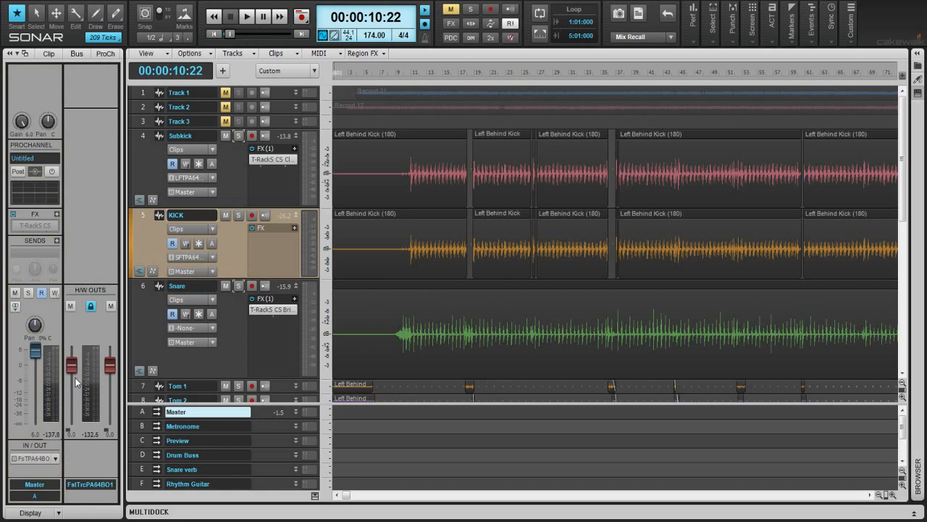
left_click_drag(71, 366, 71, 355)
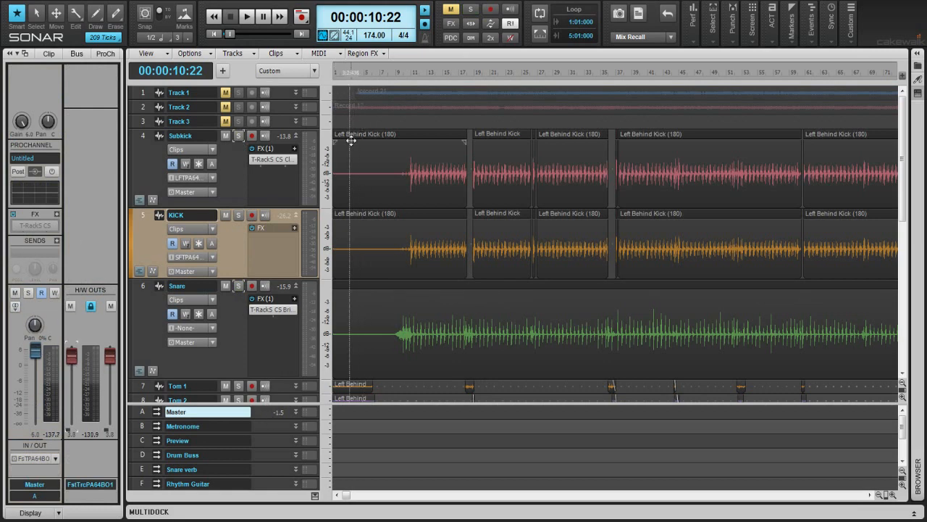
left_click(251, 251)
key("space")
key("space")
scroll(251, 251, "down", 3)
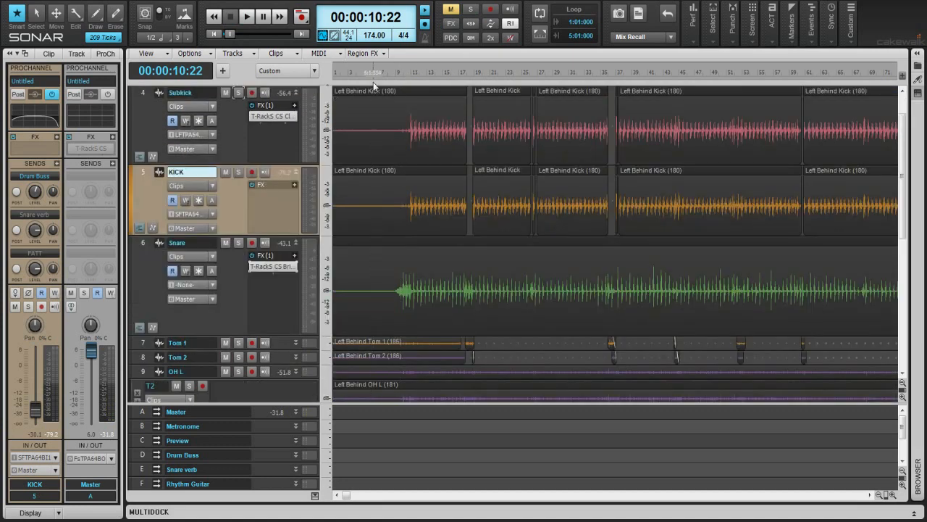
left_click(376, 73)
key("space")
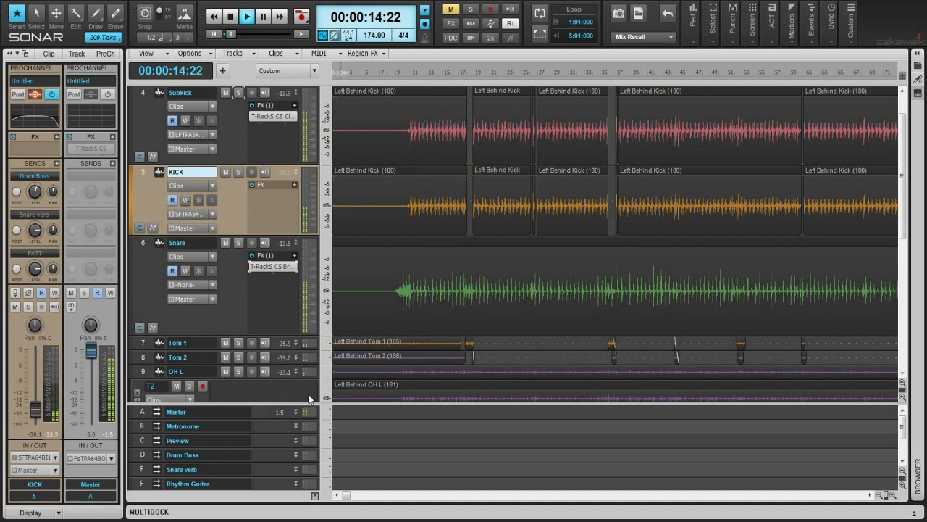
Step: Examine the Drum Buss, Snare verb, Rhythm Guitar and FATT bus strips plus the Snare track's sends during playback, and stop
left_click(144, 454)
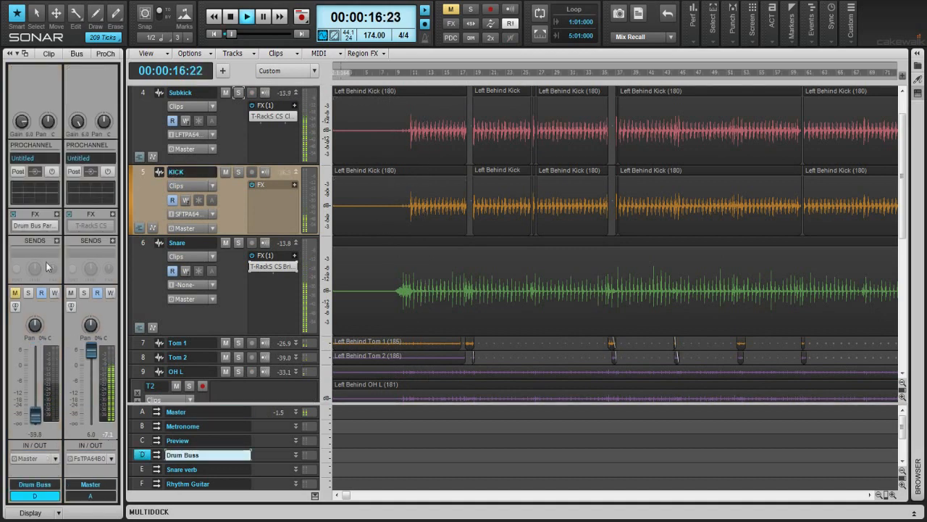
left_click(142, 471)
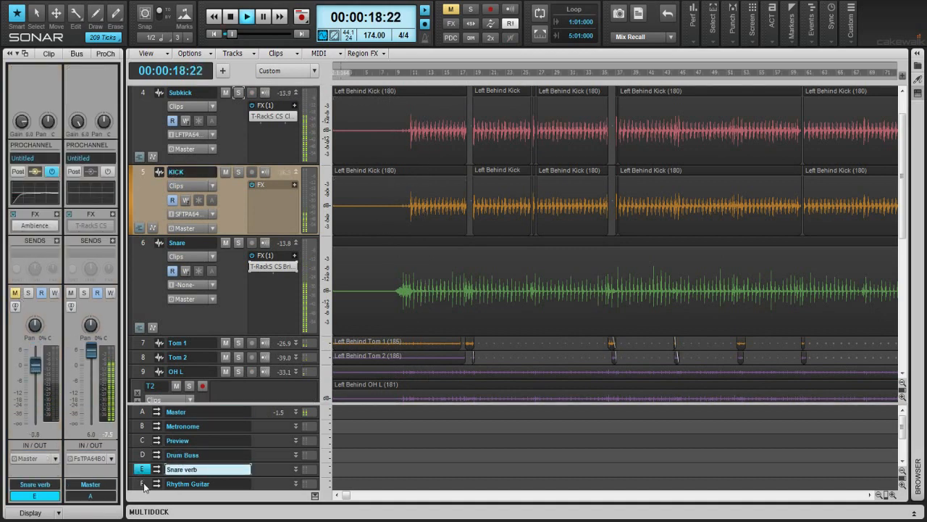
left_click(142, 482)
scroll(145, 456, "down", 2)
left_click(144, 440)
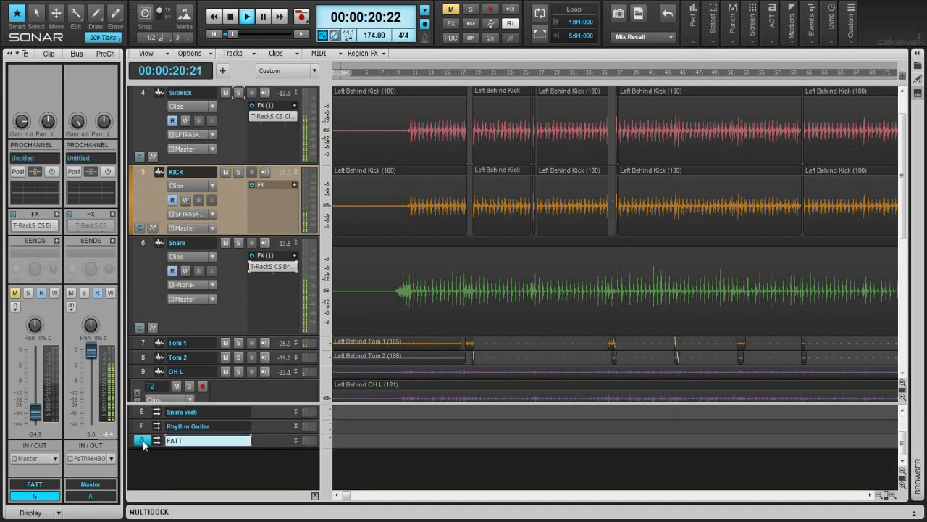
scroll(145, 442, "up", 3)
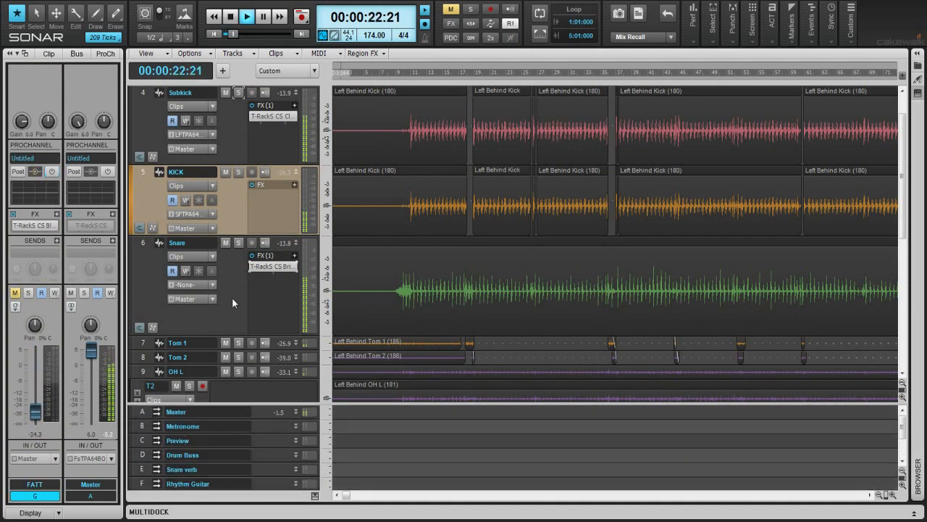
left_click(233, 297)
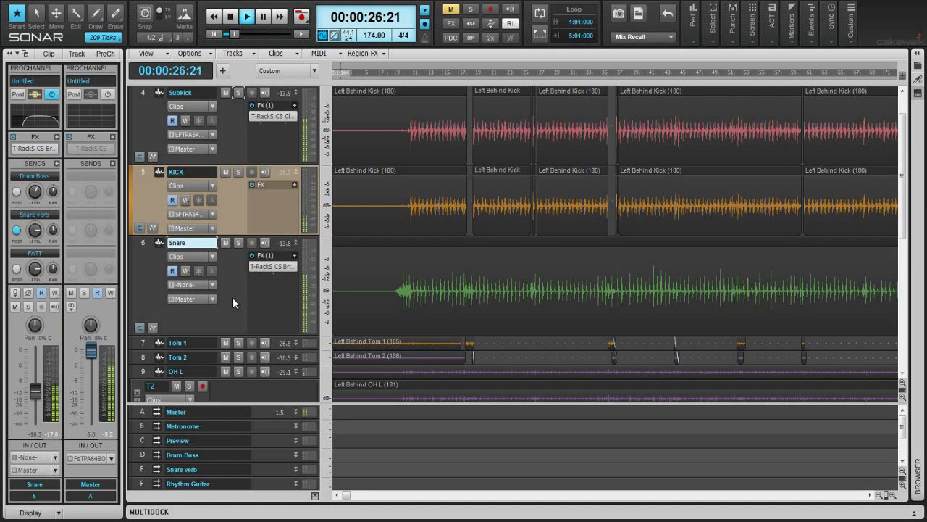
key("space")
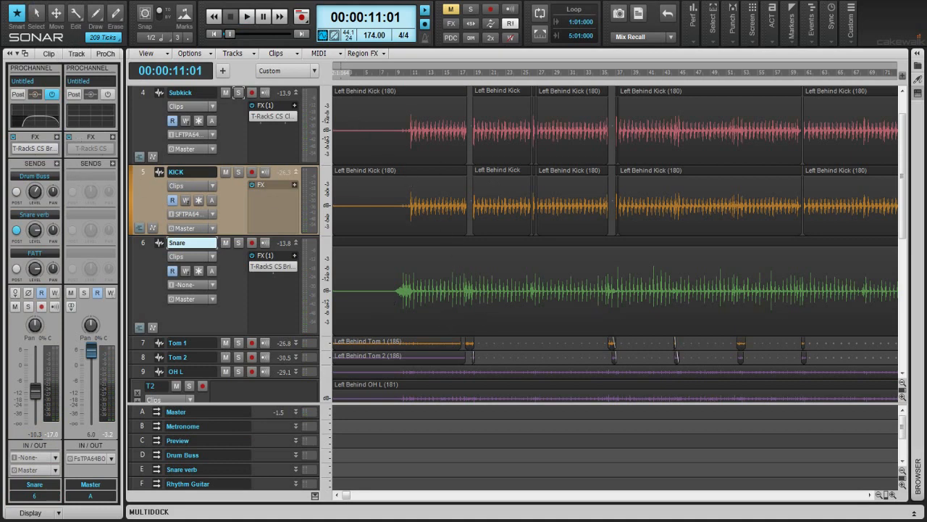
Step: Solo only the Subkick track and bypass all effects in the project
left_click(245, 129)
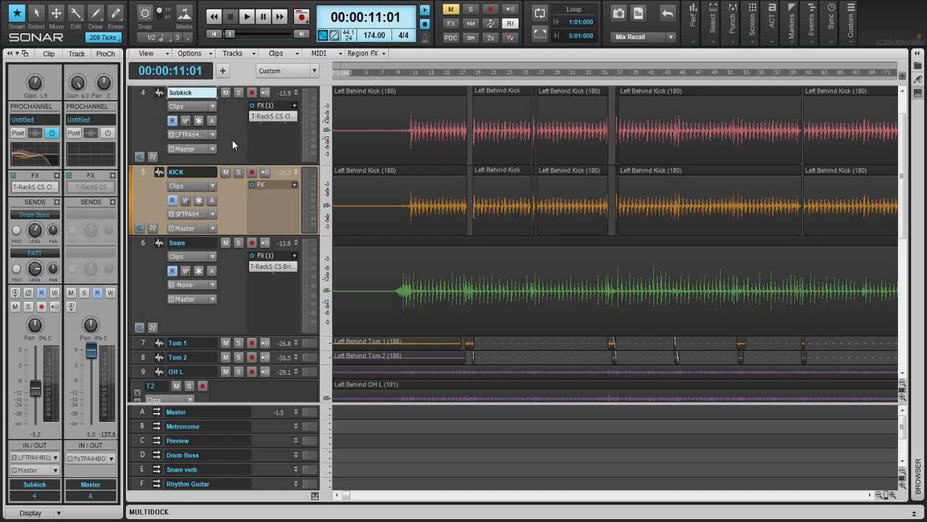
left_click(238, 92)
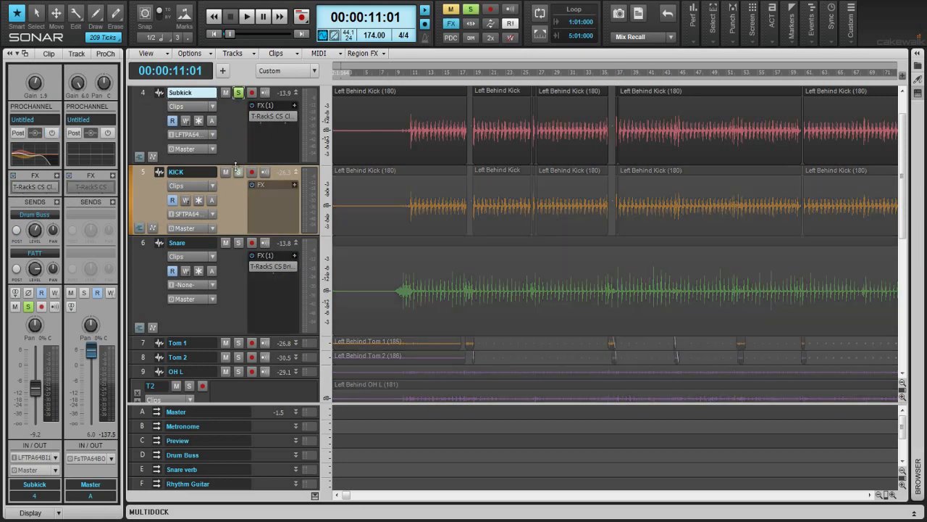
left_click(239, 173)
left_click(239, 172)
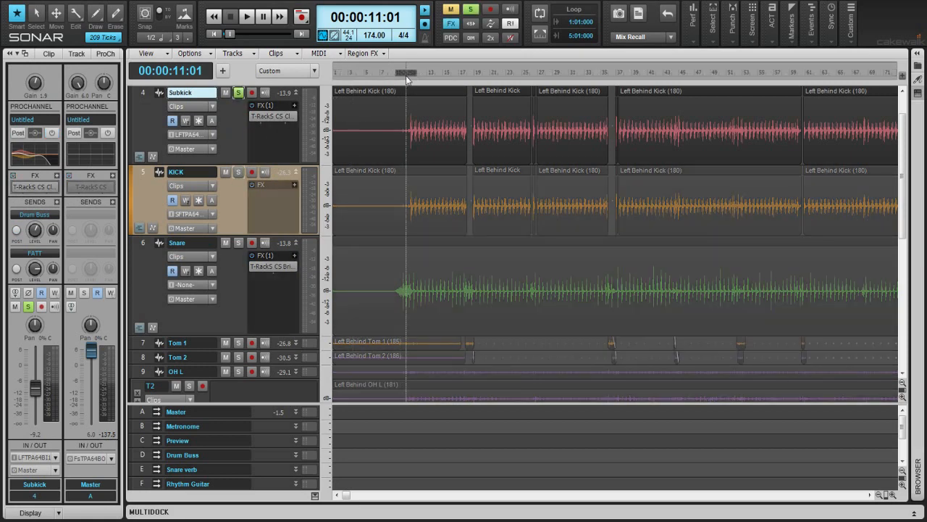
Step: Play the soloed, unprocessed Subkick track from 00:00:12:17 and stop playback
left_click(410, 171)
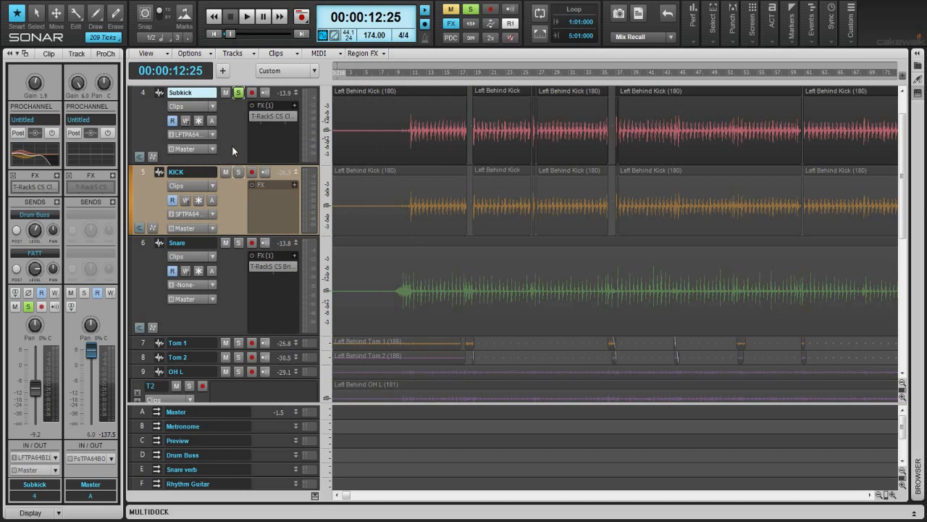
left_click(404, 76)
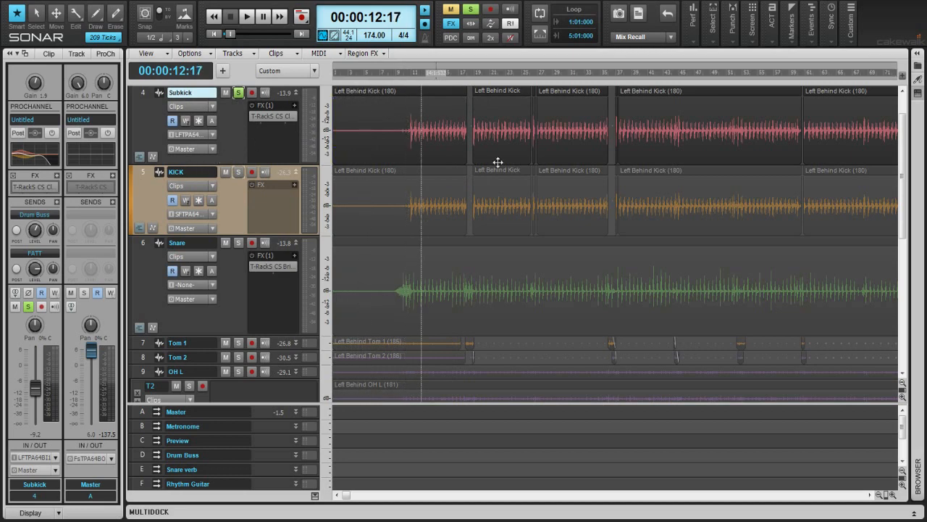
key("space")
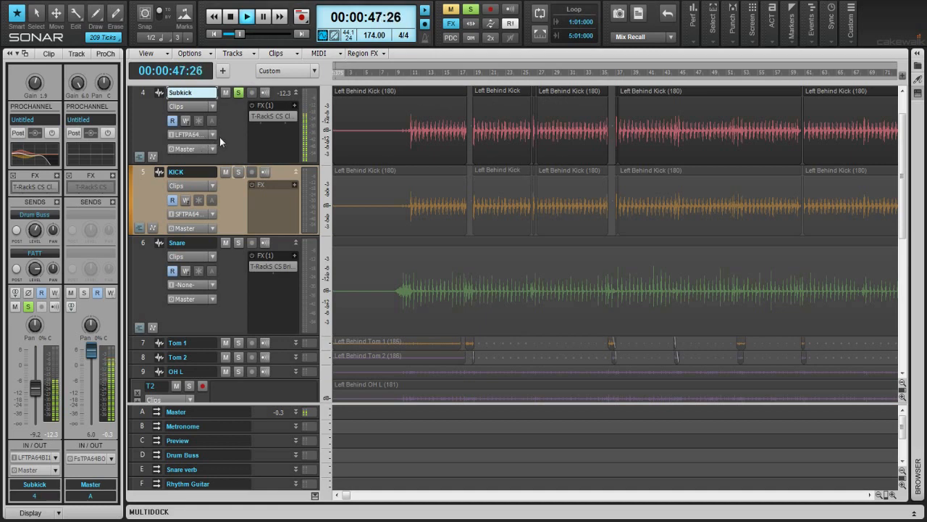
key("space")
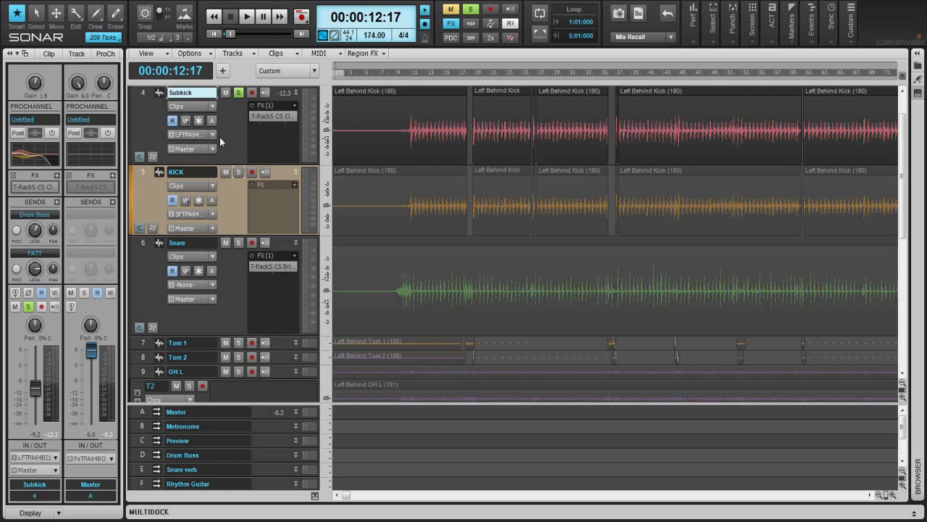
Step: Re-enable all effects and play the soloed Subkick track from 00:00:12:14
left_click(238, 93)
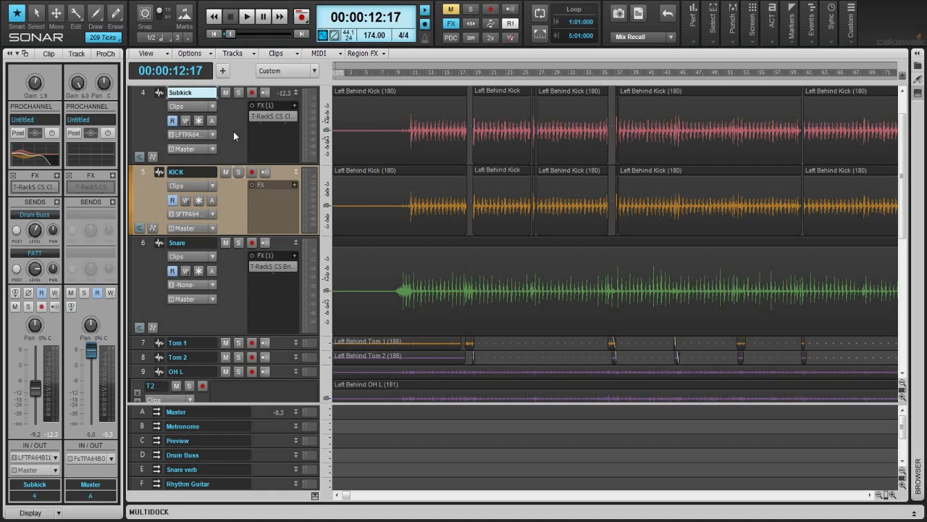
left_click(238, 92)
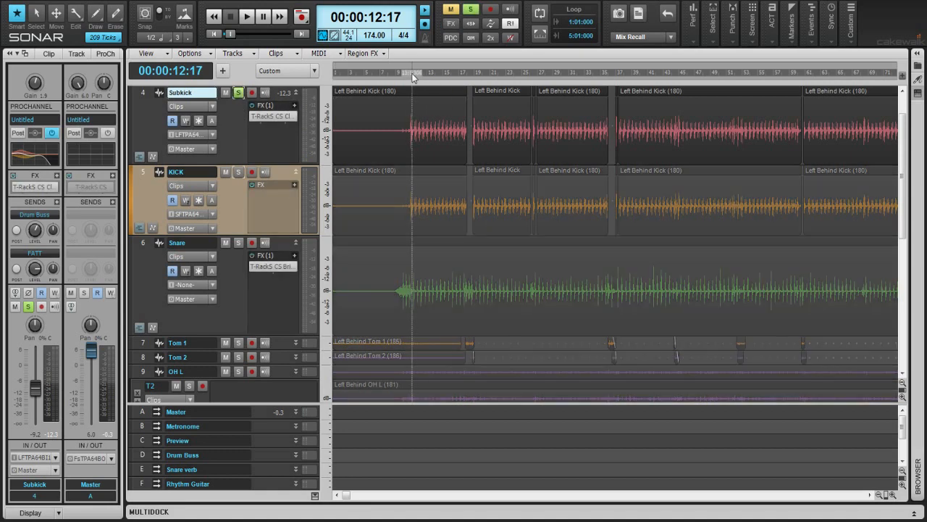
left_click(411, 73)
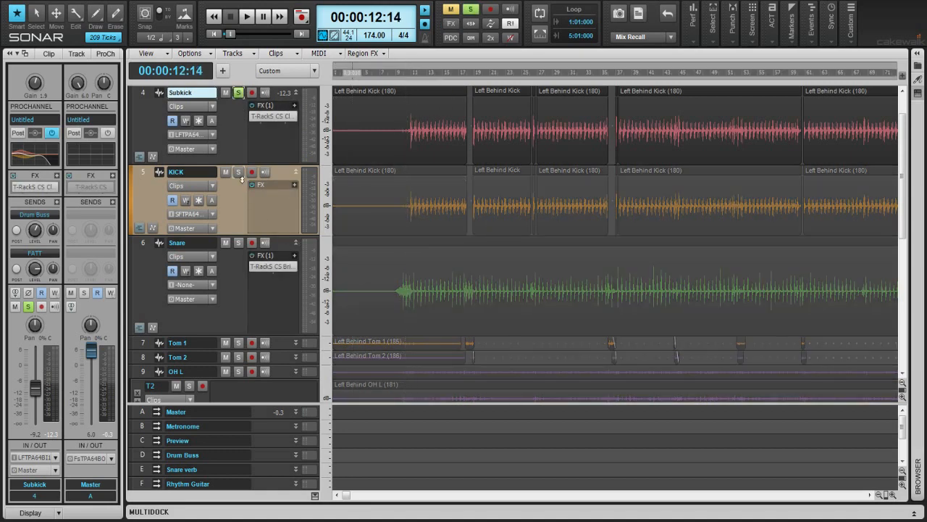
key("space")
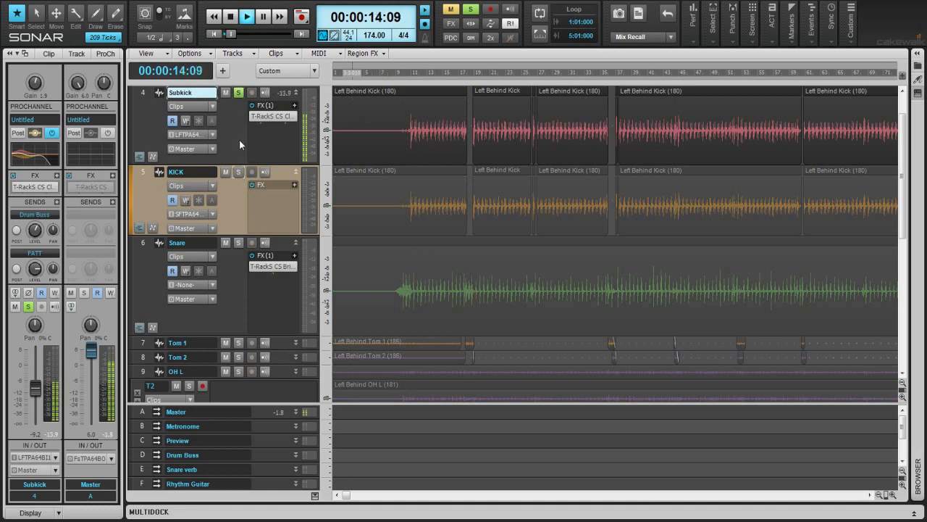
Step: Audition the KICK track soloed together with the Subkick, leaving only Subkick soloed and the playhead at 00:00:21:09
left_click(238, 176)
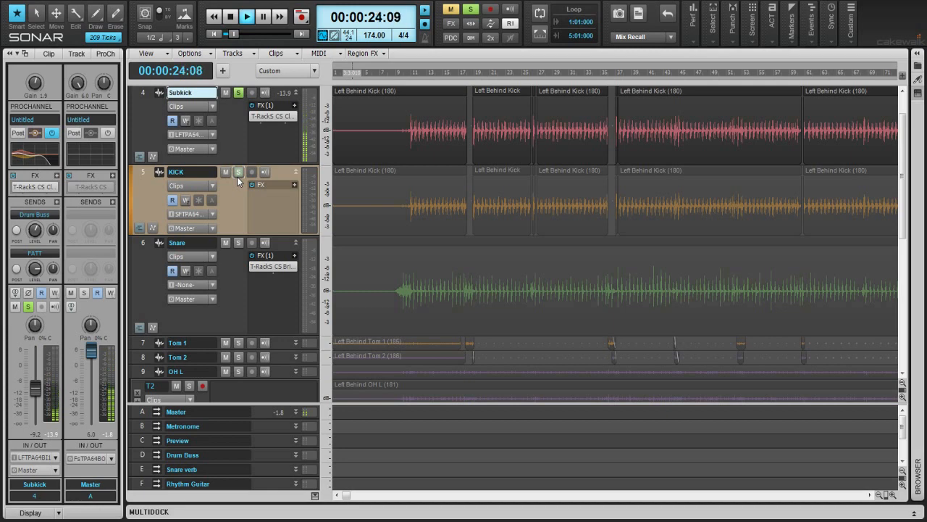
left_click(238, 176)
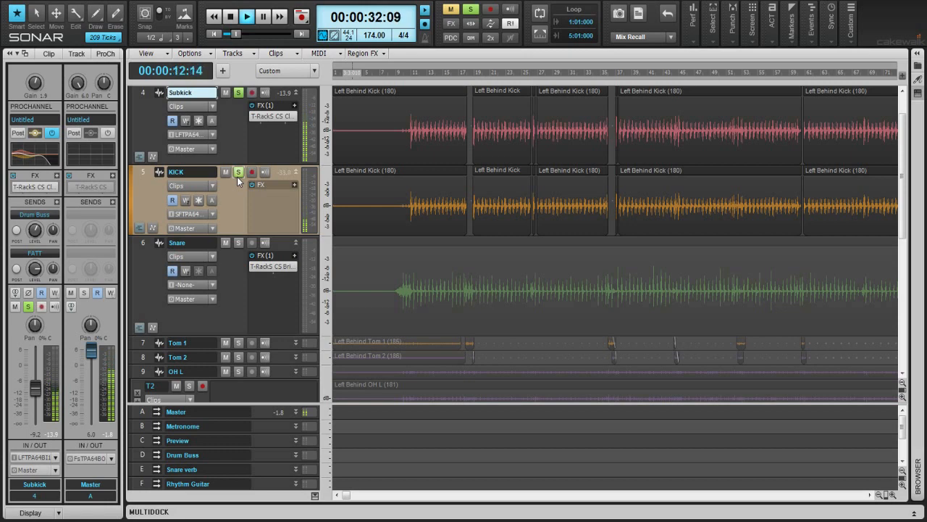
key("space")
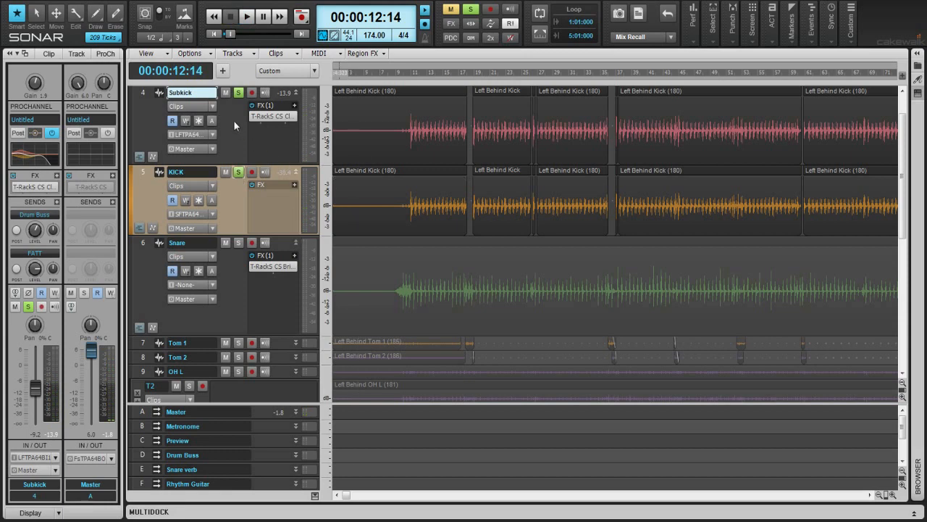
left_click(454, 76)
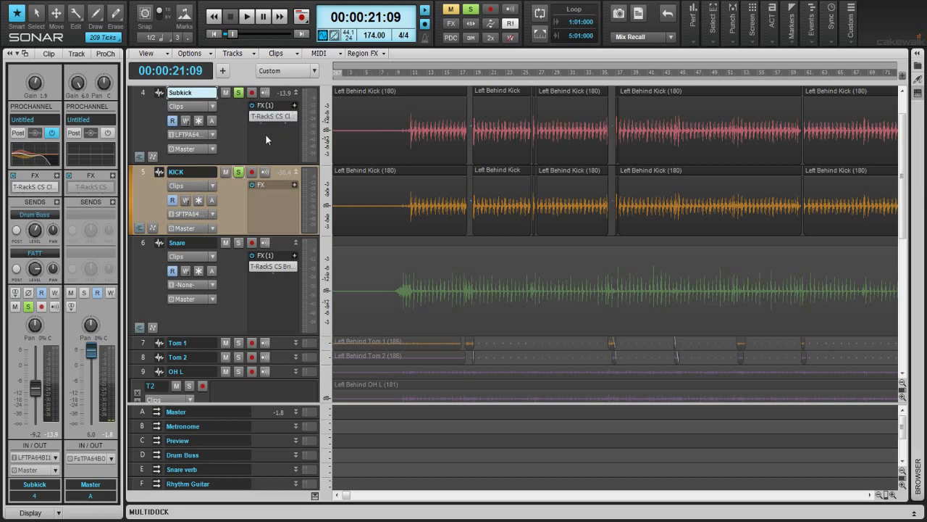
left_click(238, 172)
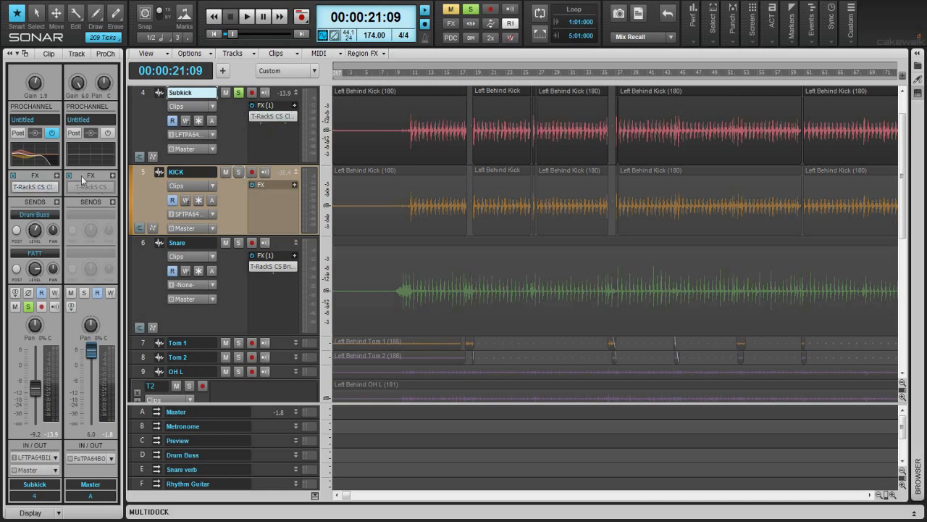
Step: Open the ReaGate from the FX Chain in the Snare track's ProChannel and go to its threshold value
left_click(149, 96)
left_click(106, 54)
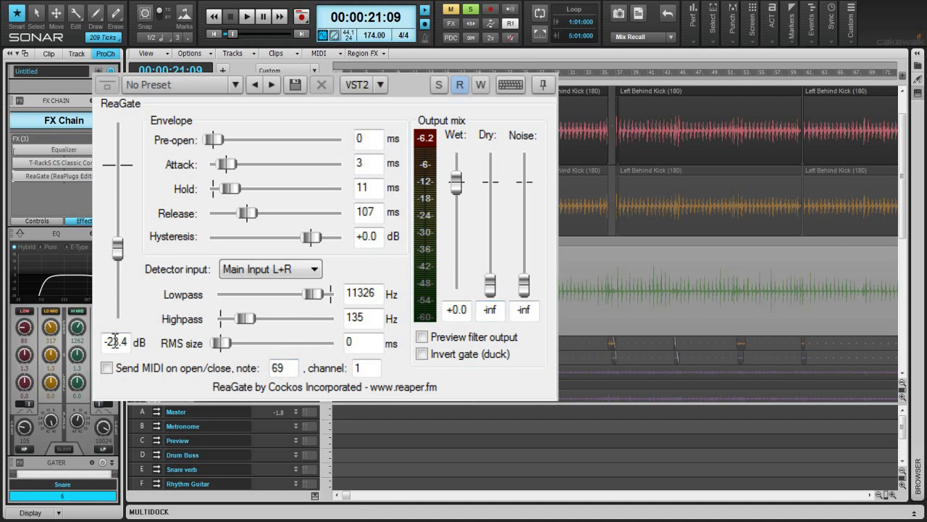
left_click(115, 341)
Step: Try the snare gate's Pre-open at 250 ms and return it to 0 ms, keeping Attack at 3 ms
left_click_drag(214, 140, 339, 139)
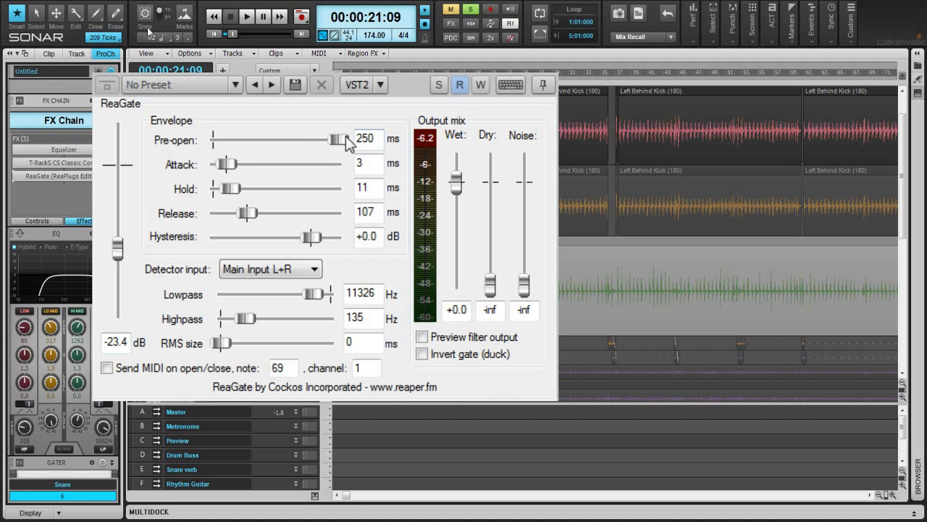
left_click_drag(339, 140, 213, 140)
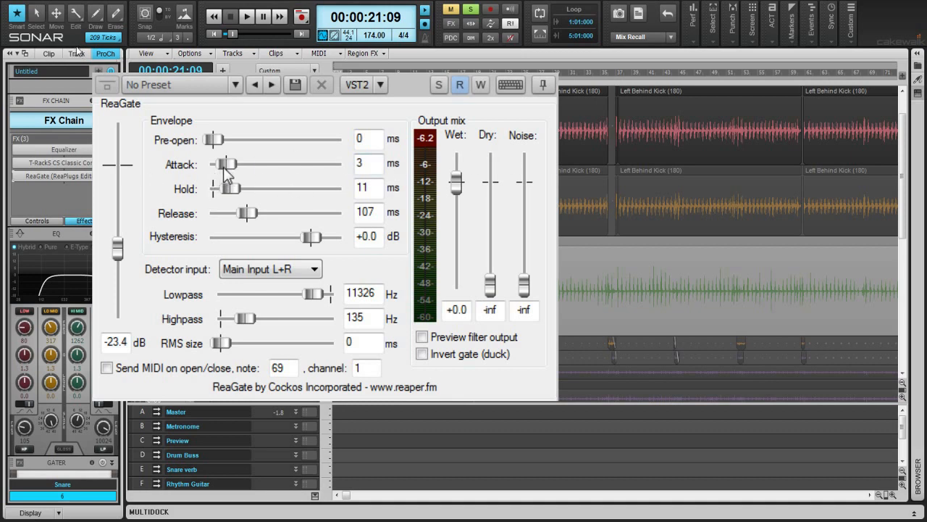
mouse_move(223, 162)
left_mouse_down()
mouse_move(180, 164)
mouse_move(226, 165)
left_mouse_up()
Step: Open the ReaGate in the KICK track's FX Chain and audition the gated KICK with the Subkick from 00:00:21:09
key("Up")
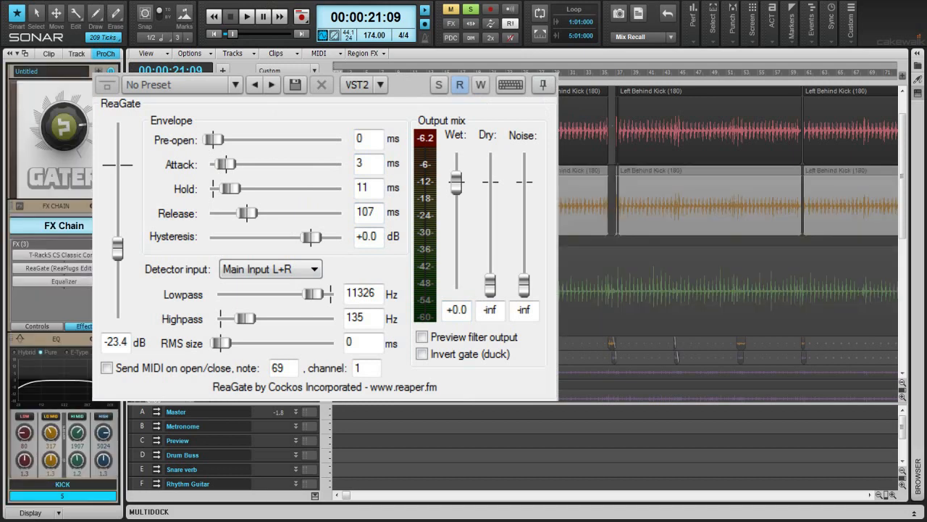
double_click(66, 268)
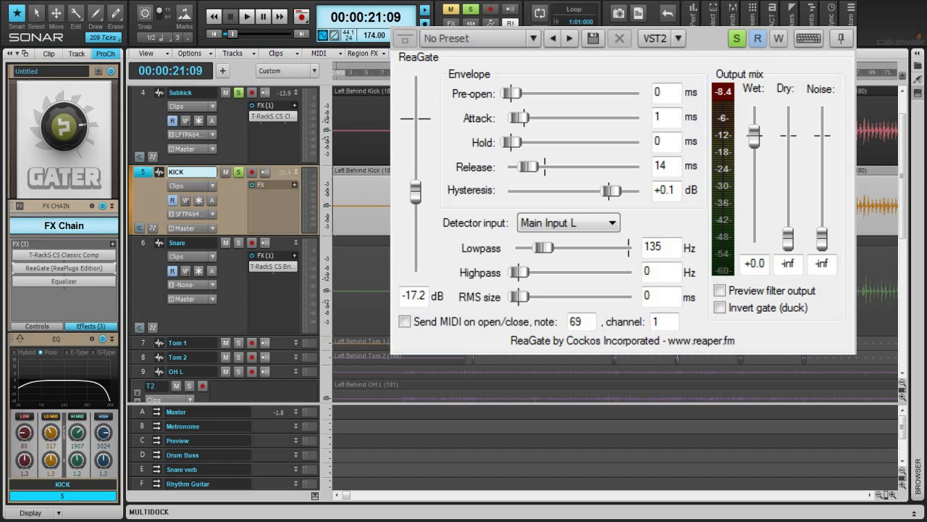
left_click(238, 92)
key("space")
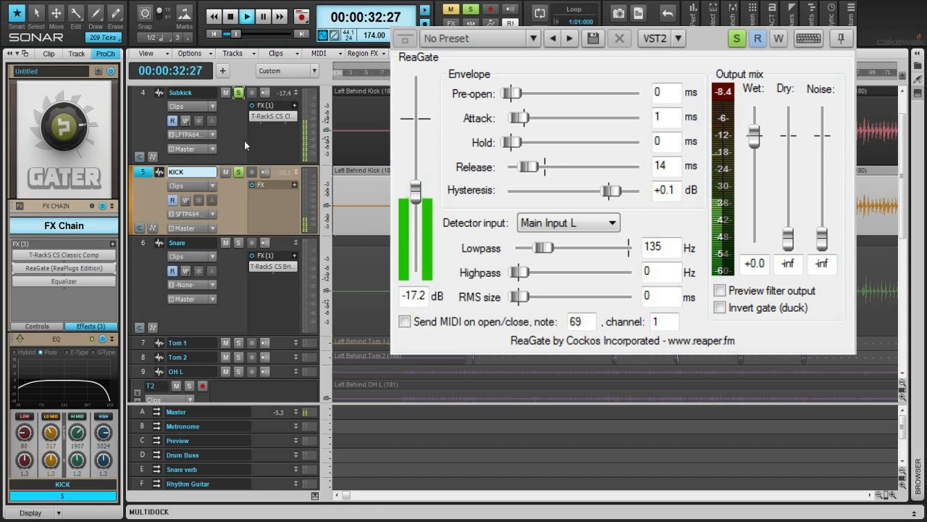
left_click(238, 172)
key("space")
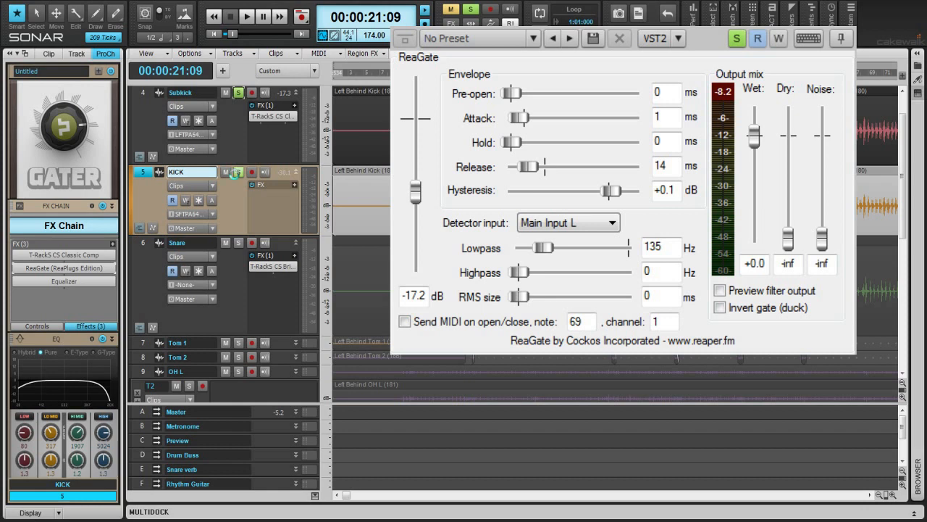
Step: Unsolo KICK and open the T-RackS compressor on Subkick to audition the soloed Subkick through it
left_click(235, 176)
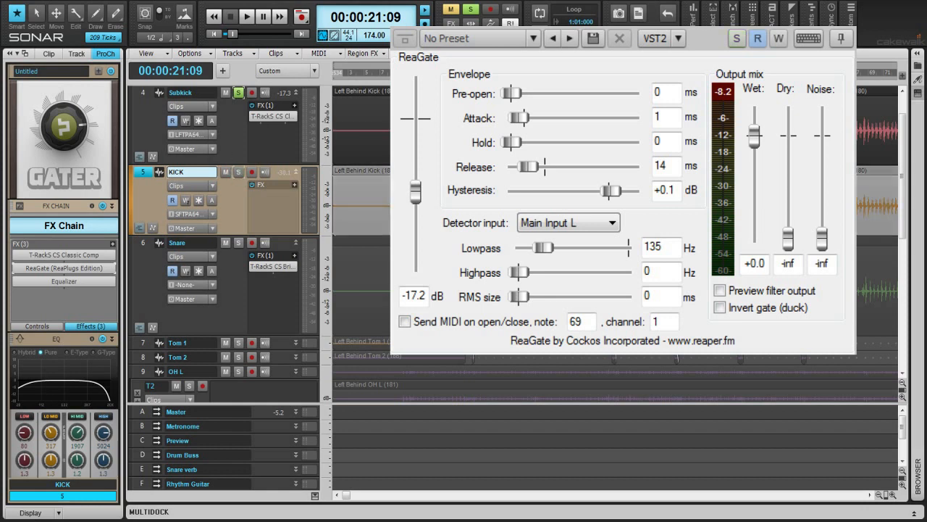
left_click(245, 149)
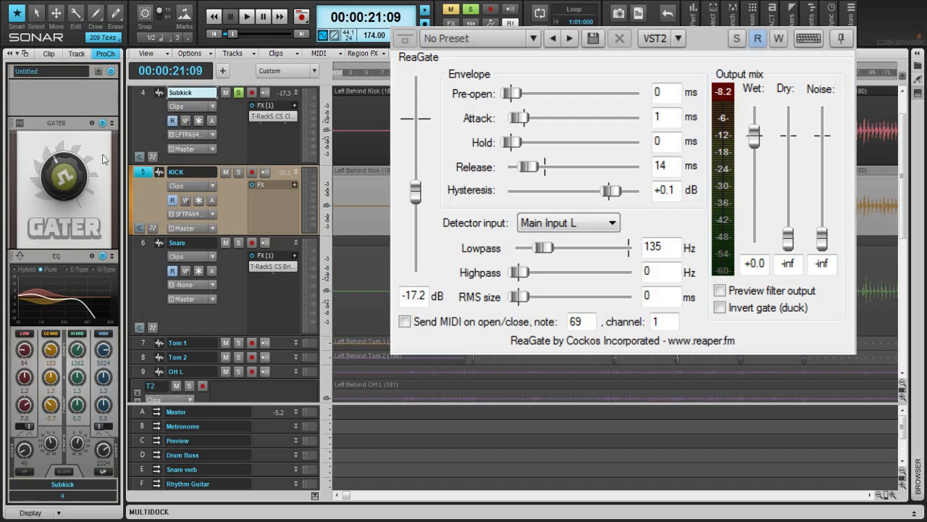
double_click(269, 117)
left_click_drag(724, 39, 359, 33)
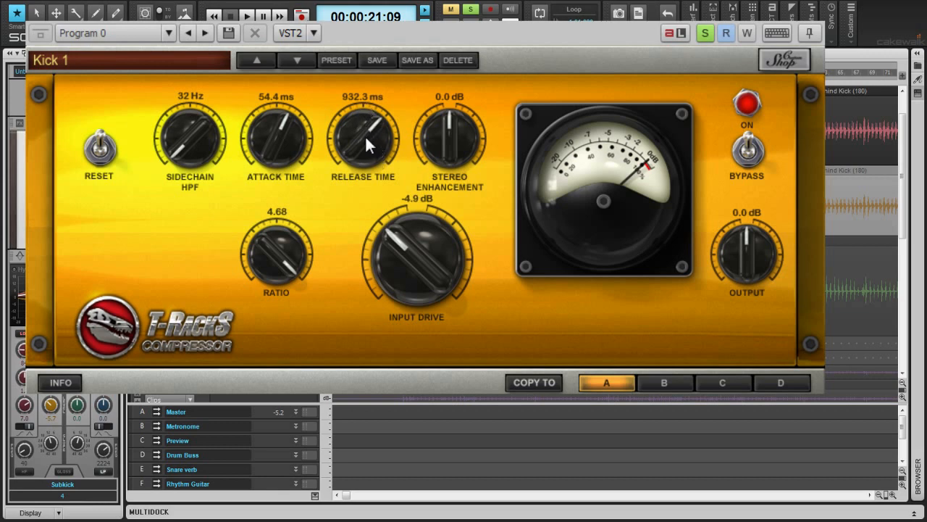
mouse_move(368, 130)
left_mouse_down()
mouse_move(370, 159)
mouse_move(373, 132)
left_mouse_up()
key("space")
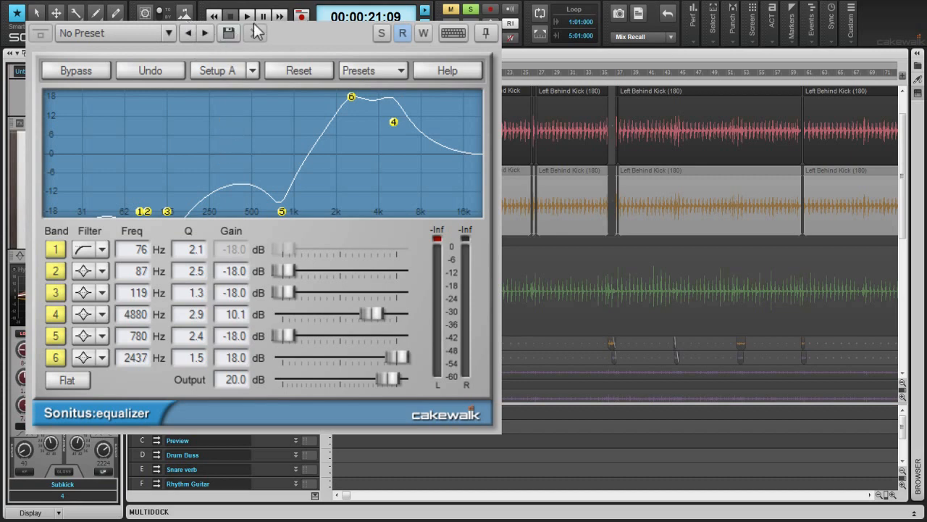
Step: Audition the soloed KICK with its Sonitus equalizer open and move the playhead to 00:00:55:21
key("Down")
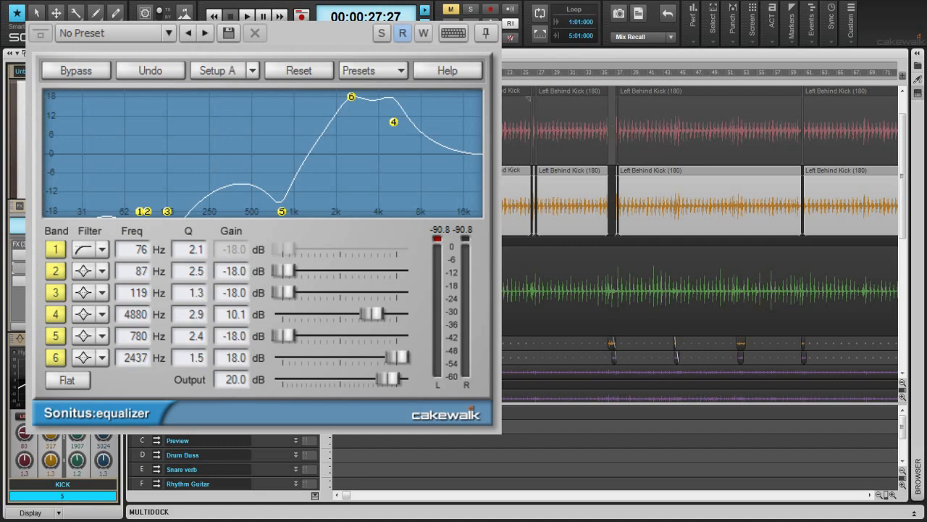
key("space")
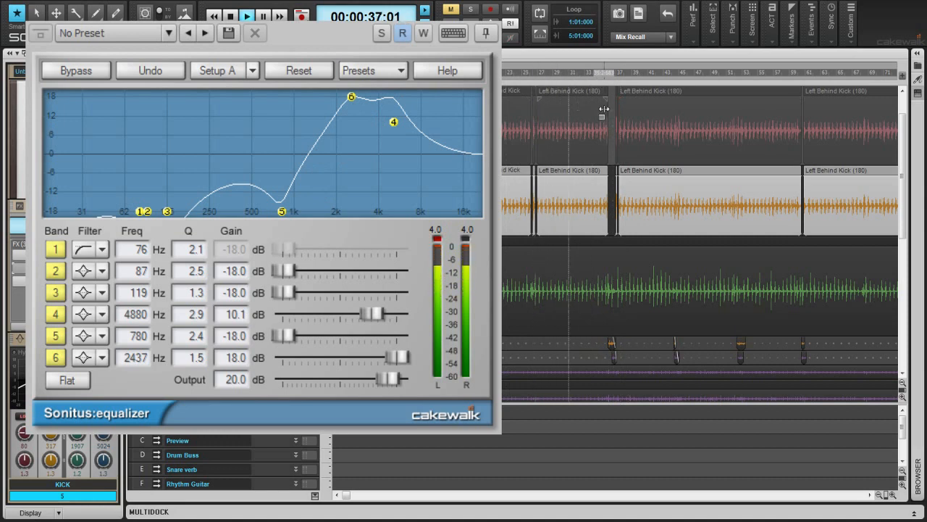
left_click(651, 79)
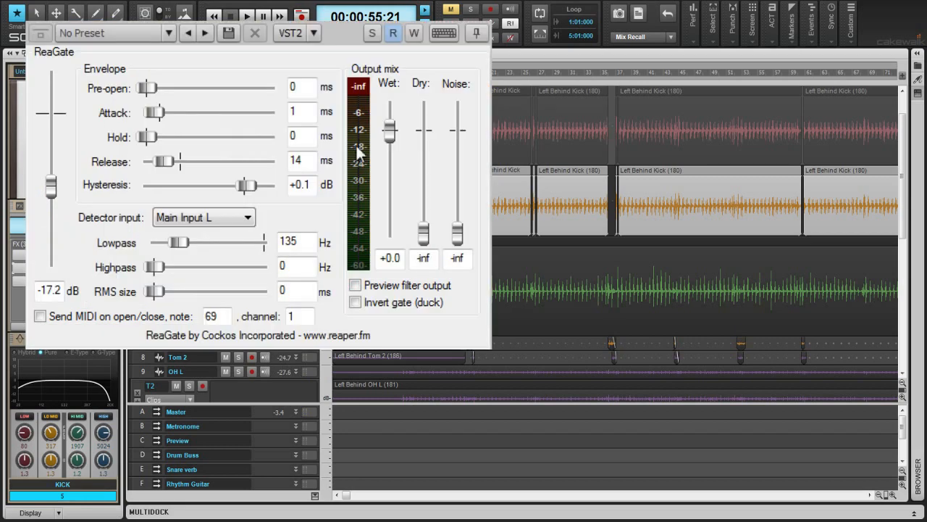
Step: Lower the threshold of KICK's ReaGate to -23.4 dB while playing back from 00:00:55:21
key("space")
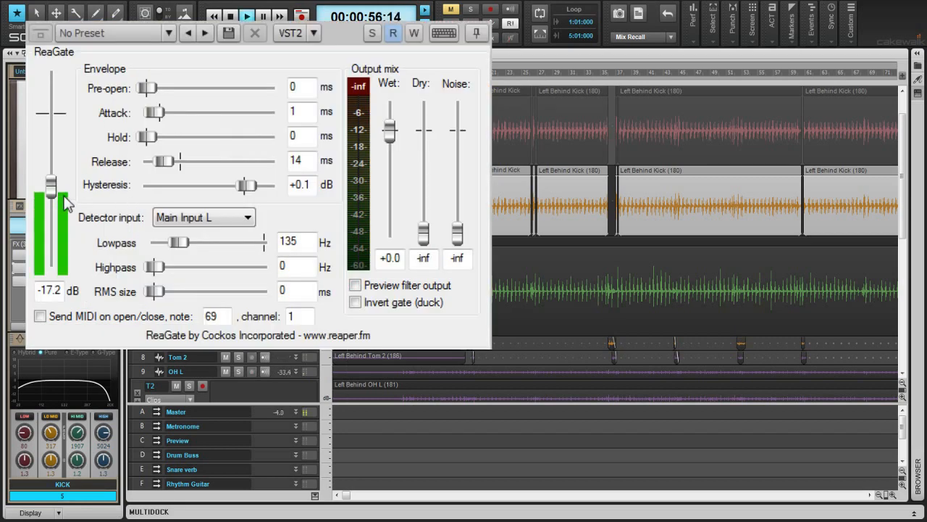
left_click_drag(56, 190, 55, 217)
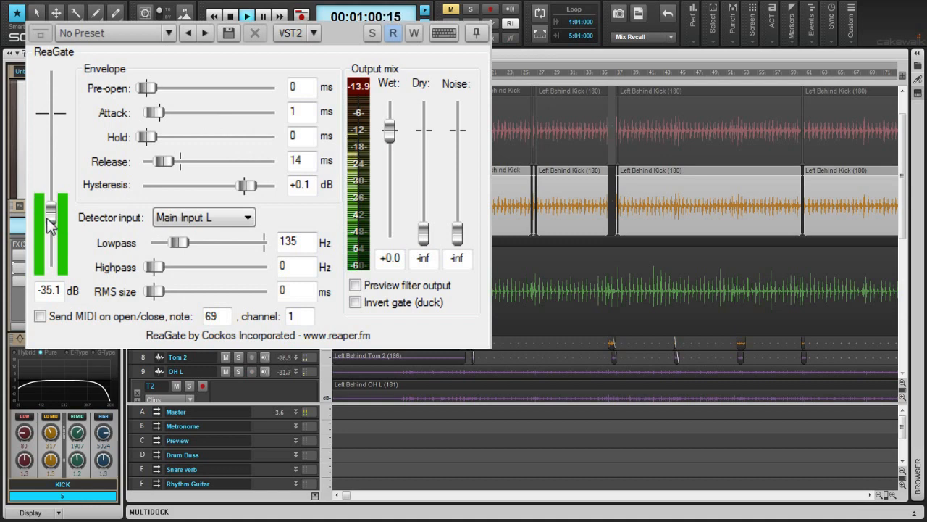
mouse_move(52, 214)
left_mouse_down()
mouse_move(53, 188)
mouse_move(56, 226)
mouse_move(50, 207)
left_mouse_up()
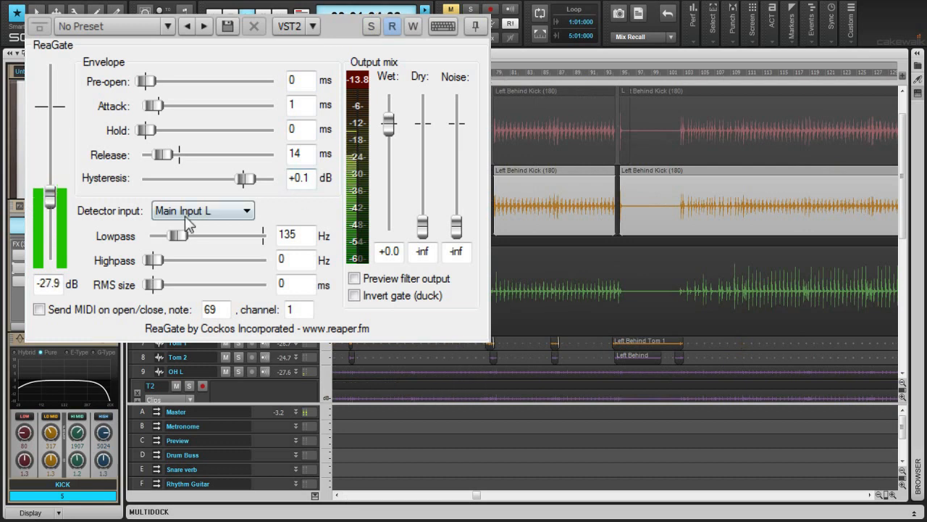
left_click_drag(48, 195, 49, 184)
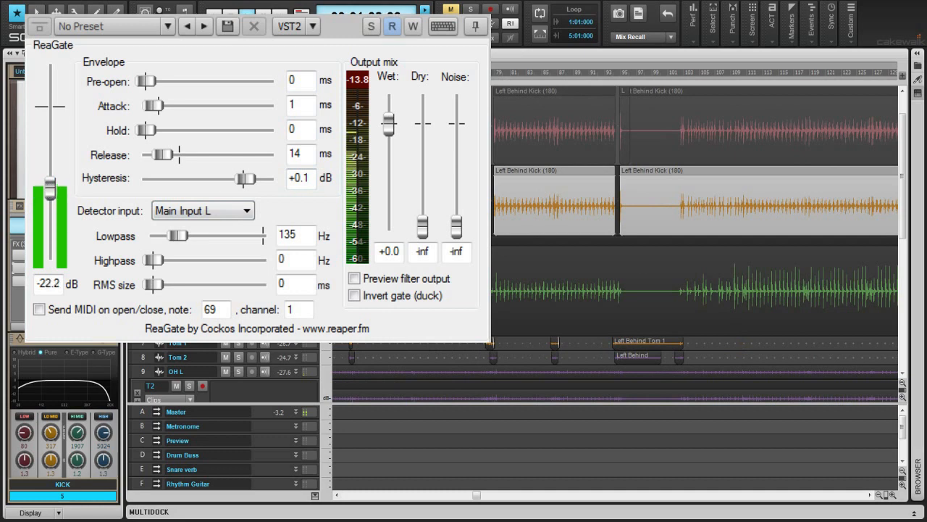
key("s")
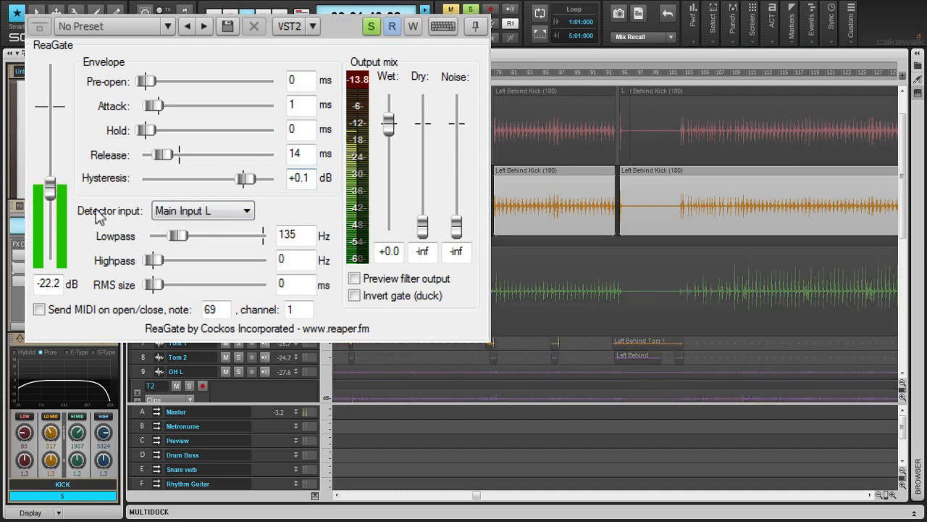
mouse_move(50, 189)
left_mouse_down()
mouse_move(50, 227)
mouse_move(49, 197)
left_mouse_up()
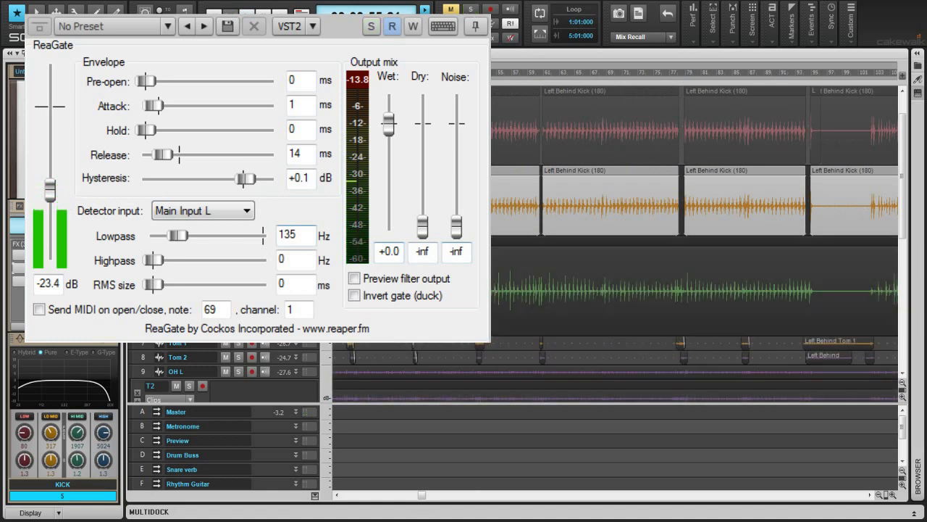
Step: Audition Subkick soloed against the gated KICK, then close the gate and unsolo Subkick to hear the full drum mix
key("space")
key("space")
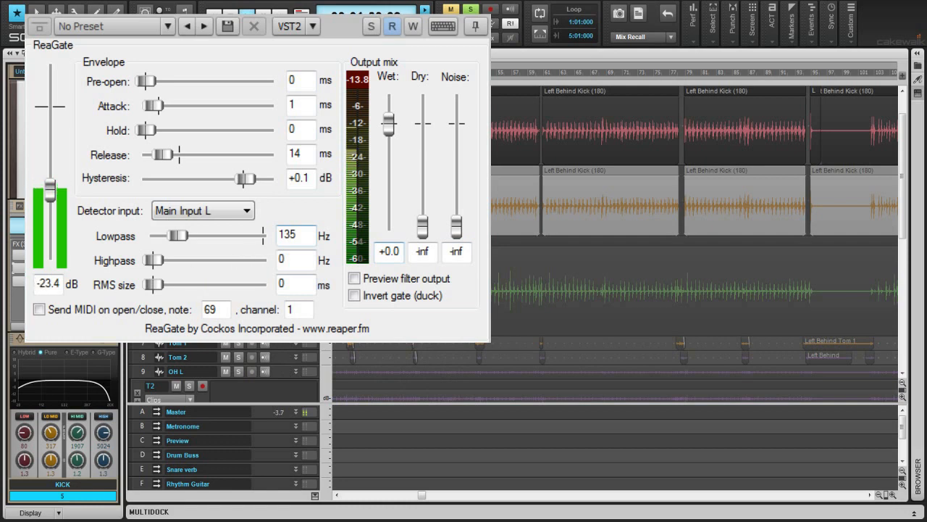
key("Up")
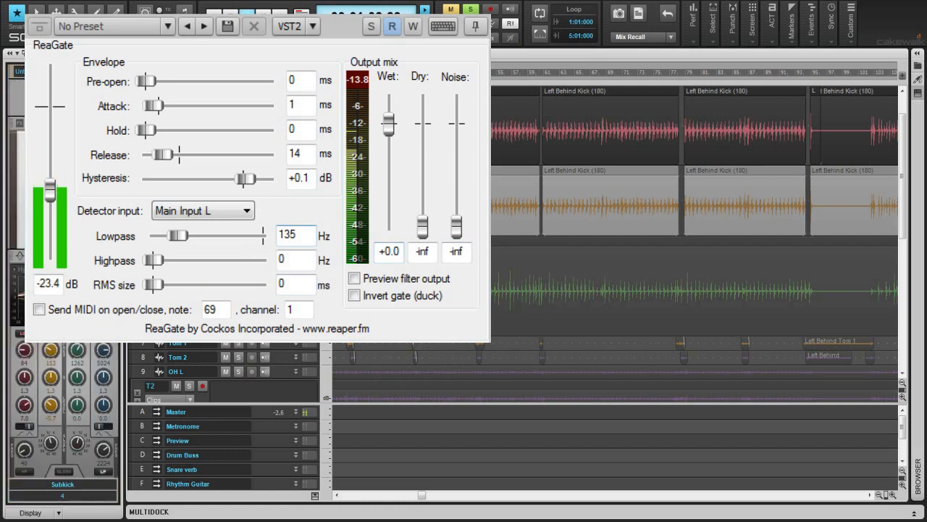
key("Escape")
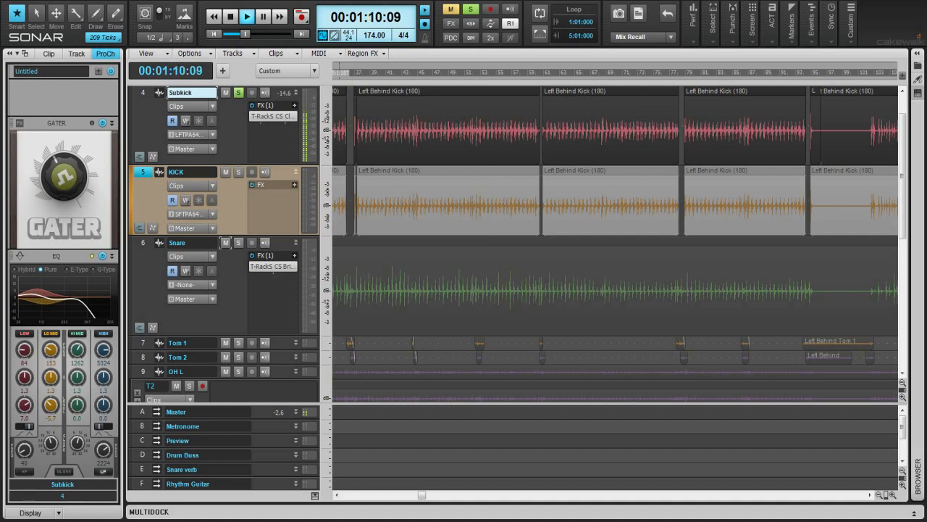
left_click(239, 93)
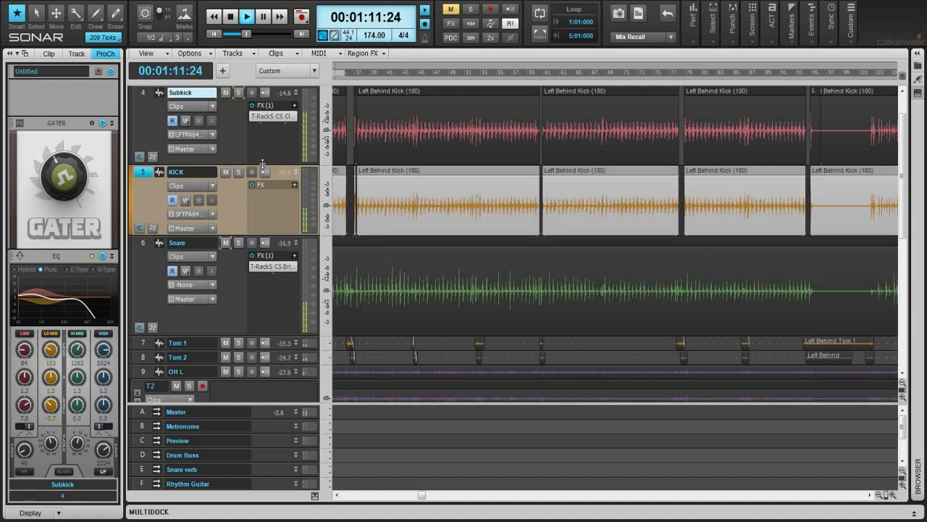
left_click(240, 197)
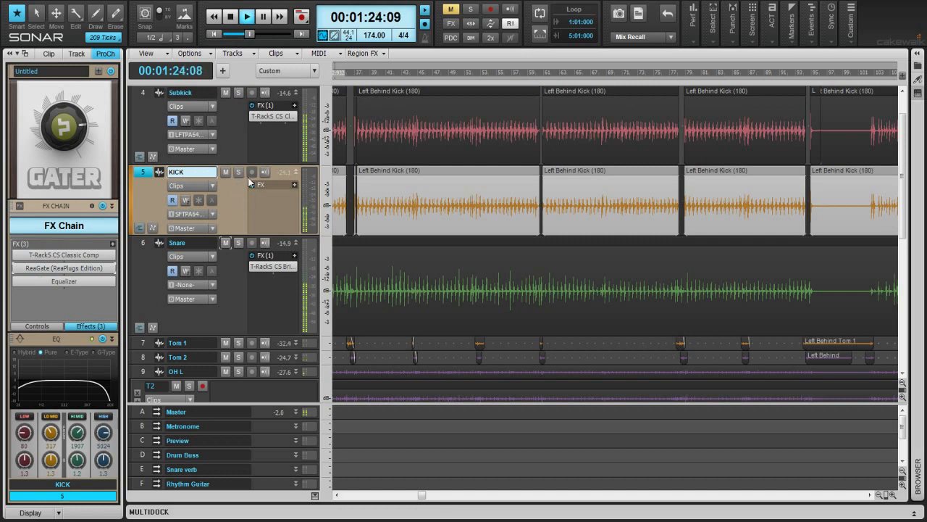
key("space")
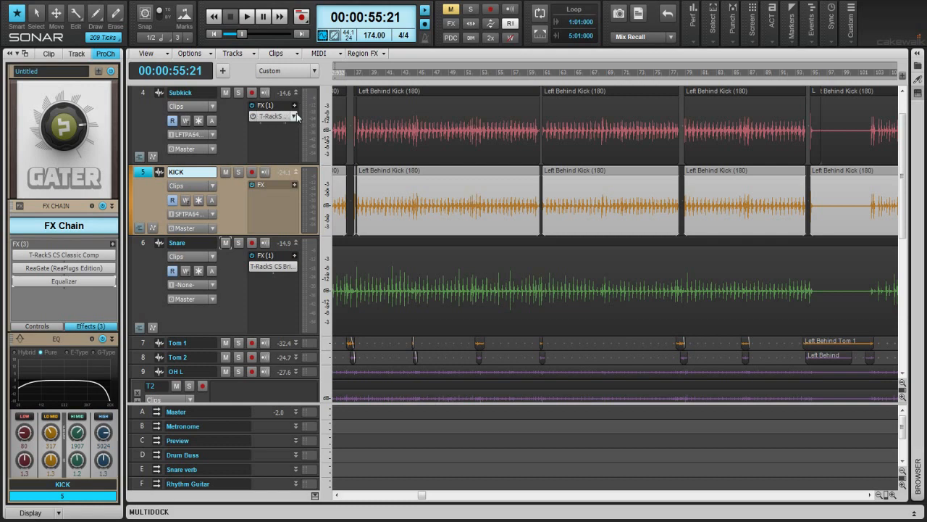
Step: Try Subkick's ProChannel EQ with the Low gain at 5.1 and the Lo Mid gain at 0.9
left_click(238, 92)
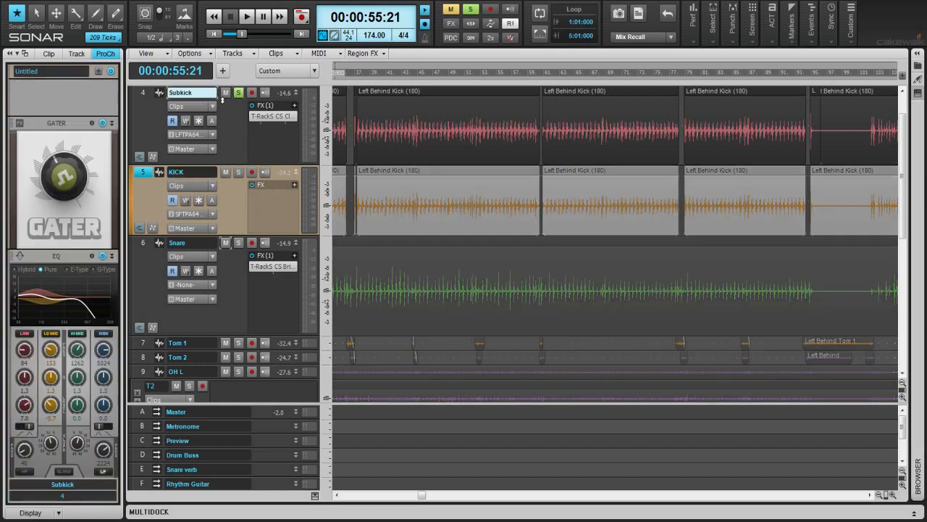
left_click(239, 92)
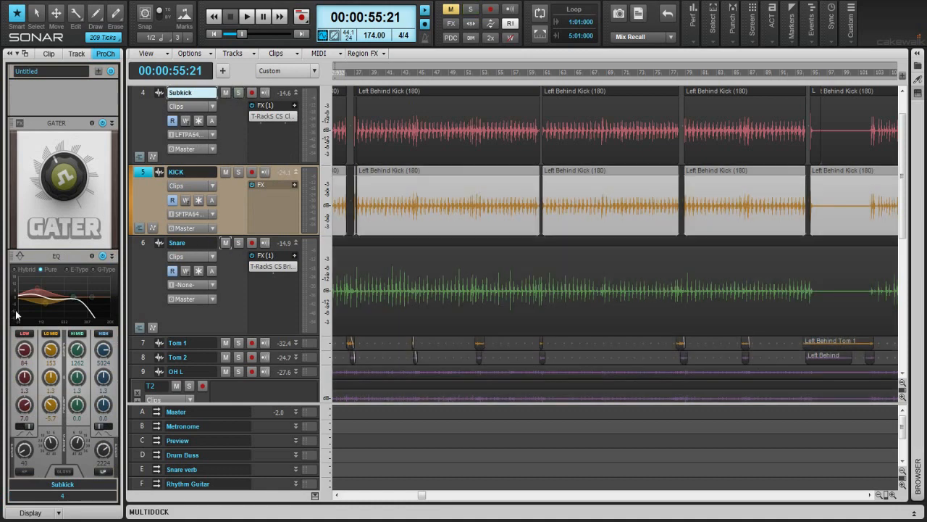
mouse_move(40, 313)
left_click_drag(25, 404, 25, 407)
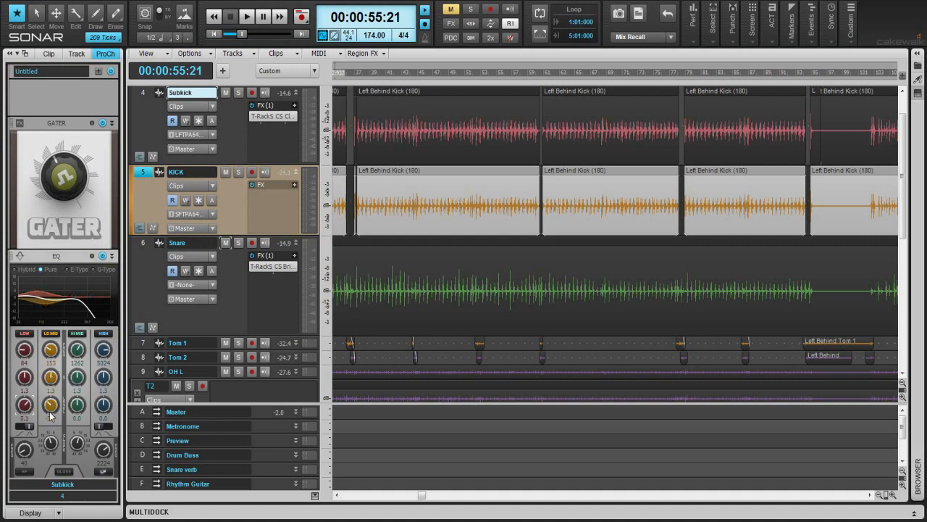
left_click_drag(50, 412, 50, 410)
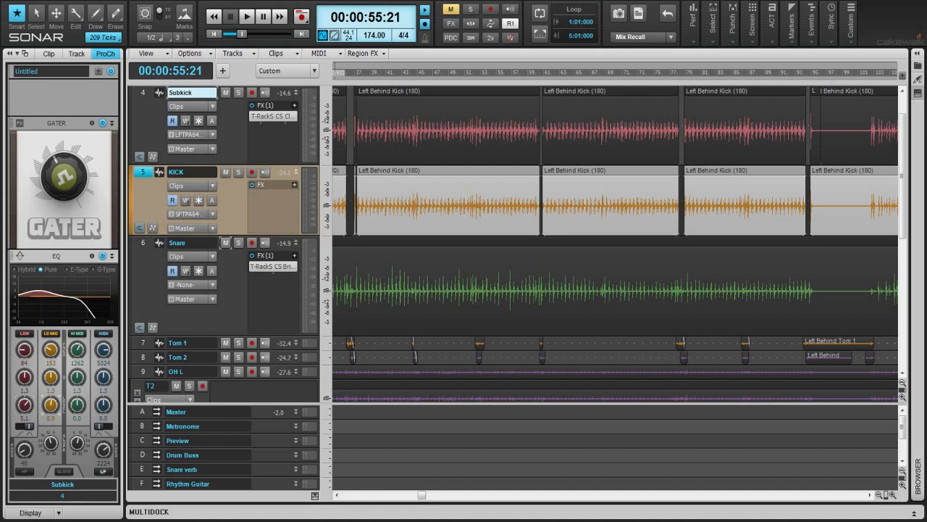
Step: Solo Subkick and, during playback, set its EQ Low gain to 2.2 and Lo Mid gain to -9.5
left_click(238, 93)
key("space")
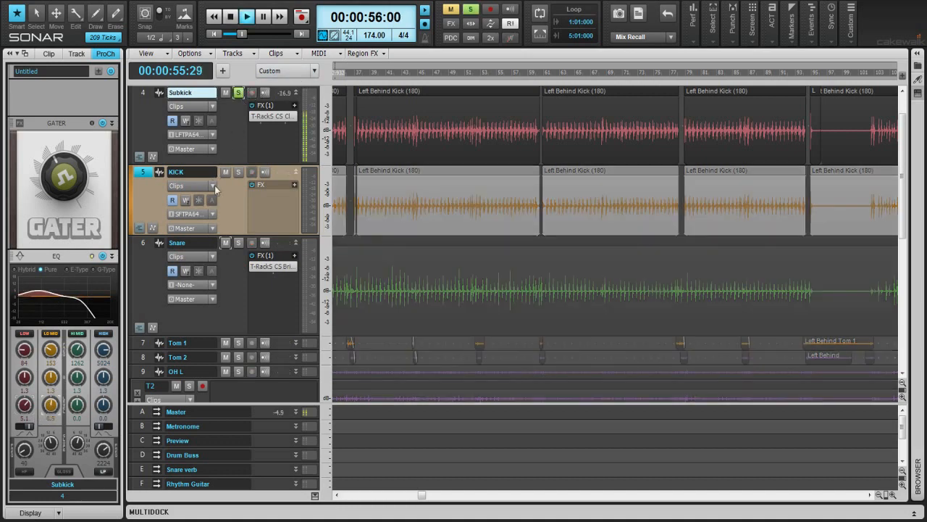
mouse_move(51, 406)
left_mouse_down()
mouse_move(51, 395)
mouse_move(37, 446)
mouse_move(42, 408)
mouse_move(21, 410)
mouse_move(49, 402)
mouse_move(53, 412)
left_mouse_up()
key("space")
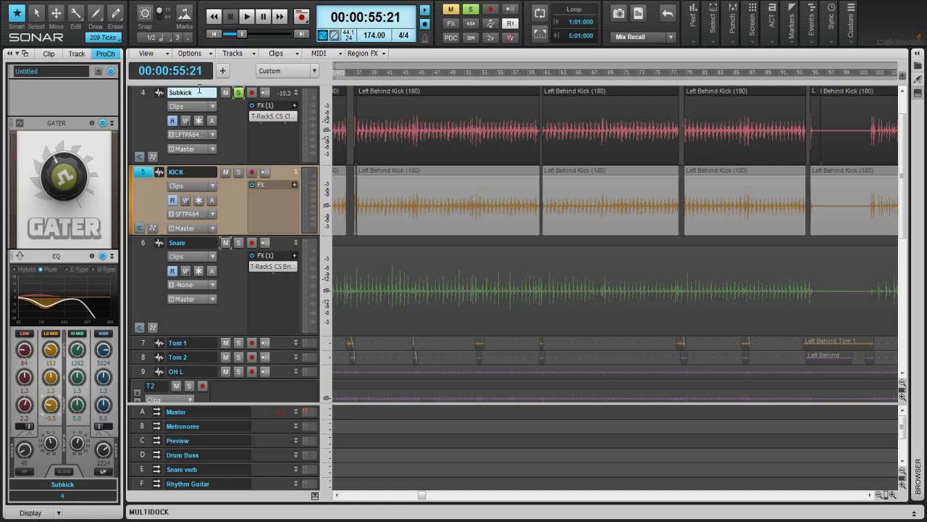
Step: Unsolo Subkick, solo the Snare and audition it from 00:00:55:21
left_click(238, 92)
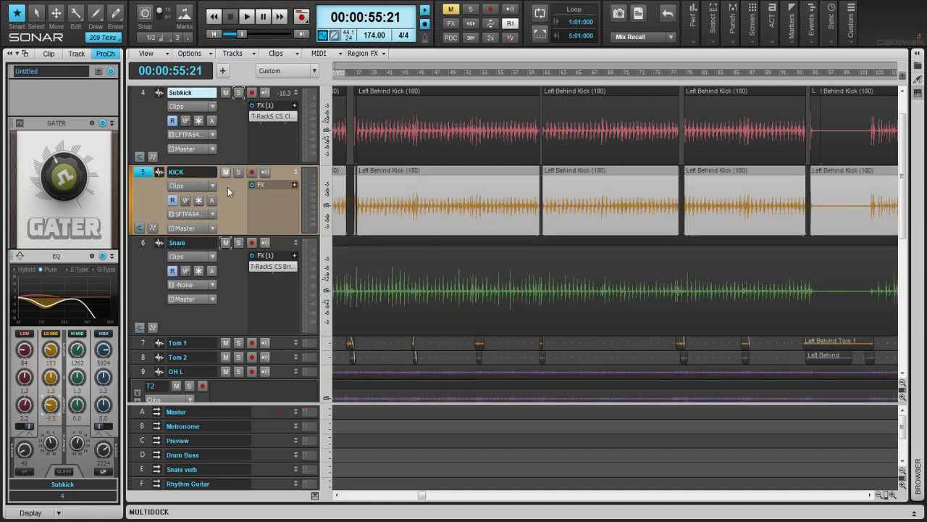
left_click(239, 242)
left_click(234, 284)
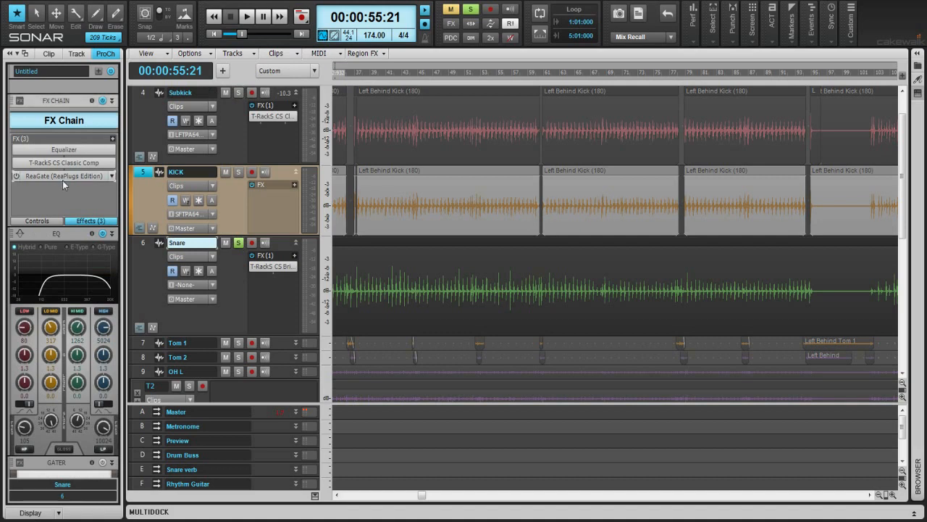
key("space")
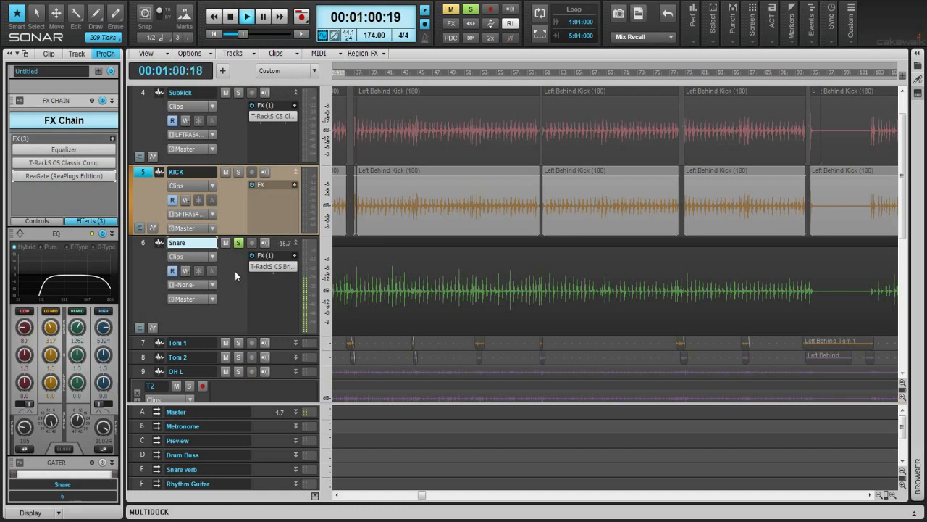
scroll(235, 271, "down", 3)
key("space")
Step: Solo OH L and OH R together with the Snare and audition them from 00:00:55:21
left_click(239, 271)
left_click(239, 271)
left_click(239, 285)
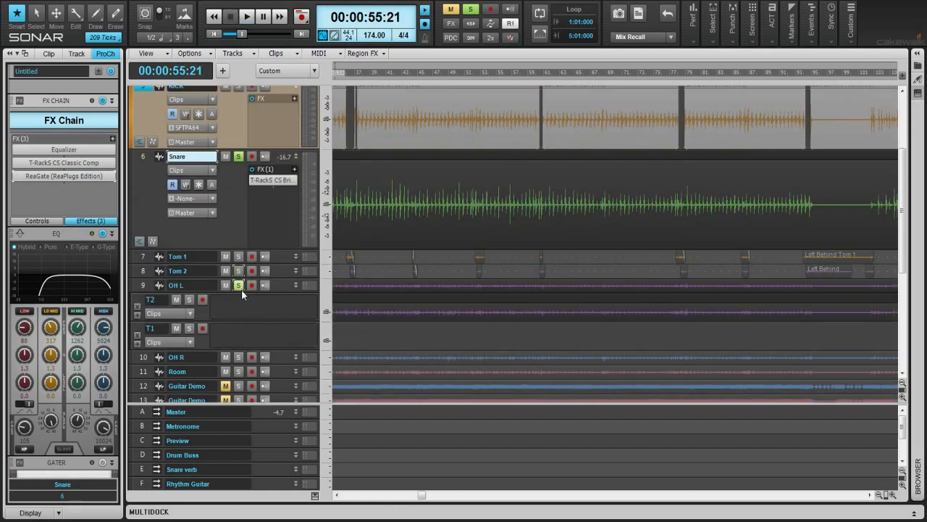
left_click(239, 357)
key("space")
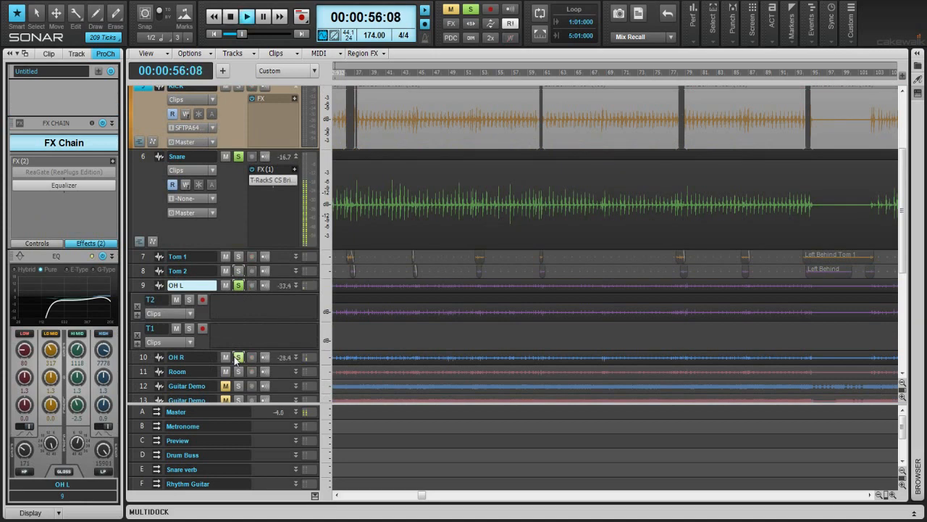
Step: Compare the overheads and Room with and without the Snare, leaving only the Snare soloed and playback stopped
left_click(239, 156)
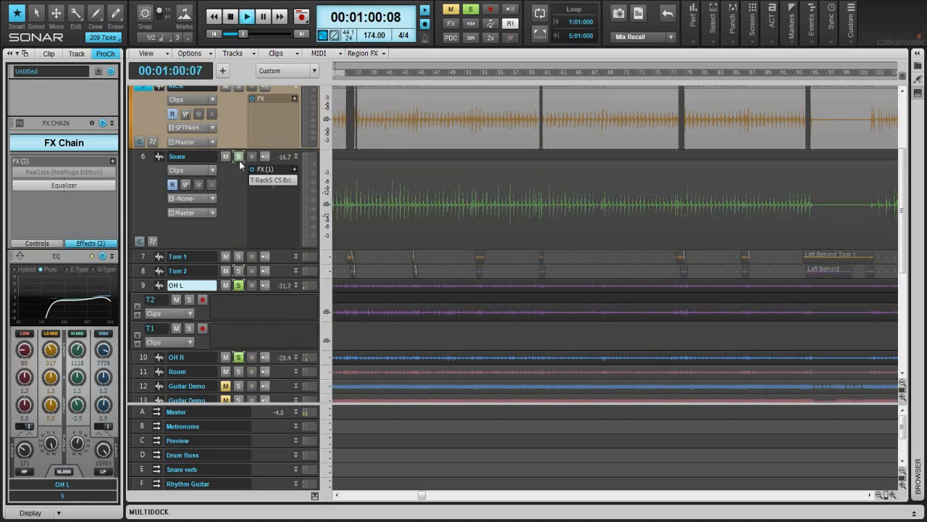
left_click(239, 158)
left_click(239, 372)
left_click(238, 371)
left_click(238, 357)
left_click(238, 284)
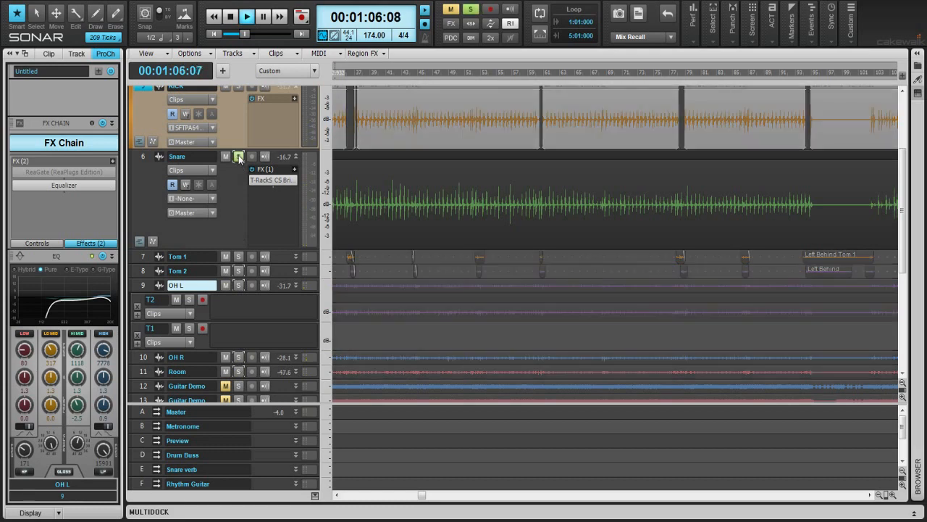
left_click(239, 156)
key("space")
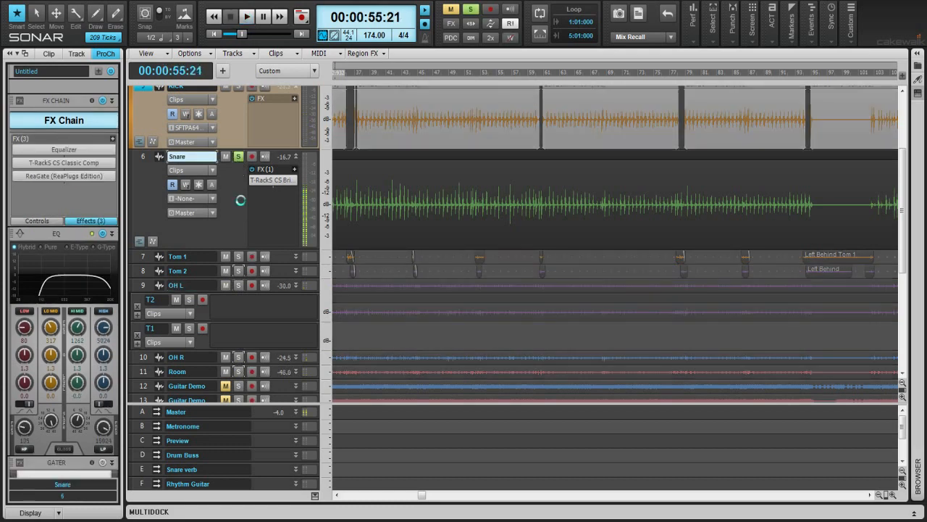
Step: Move the playhead to 00:00:11:04 and show the Media browser
key("w")
mouse_move(400, 72)
left_mouse_down()
mouse_move(410, 78)
mouse_move(396, 78)
mouse_move(403, 87)
left_mouse_up()
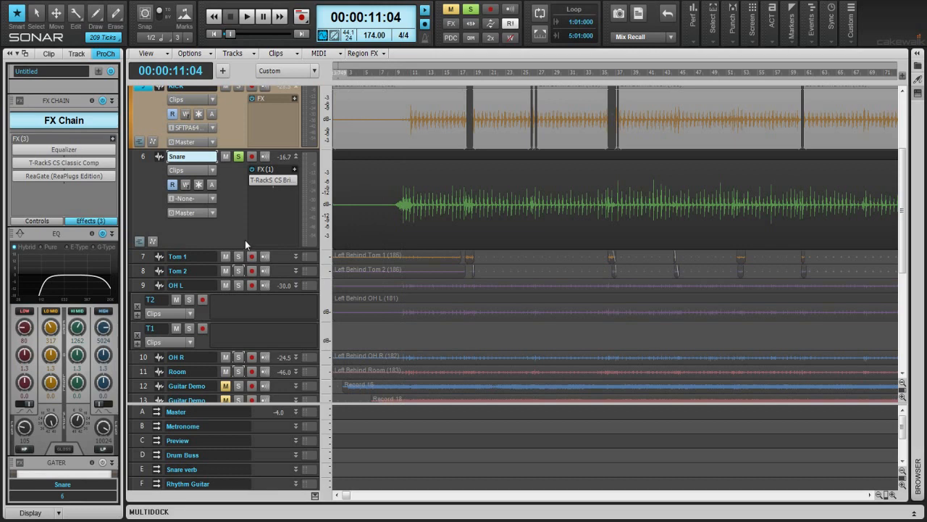
mouse_move(256, 185)
key("b")
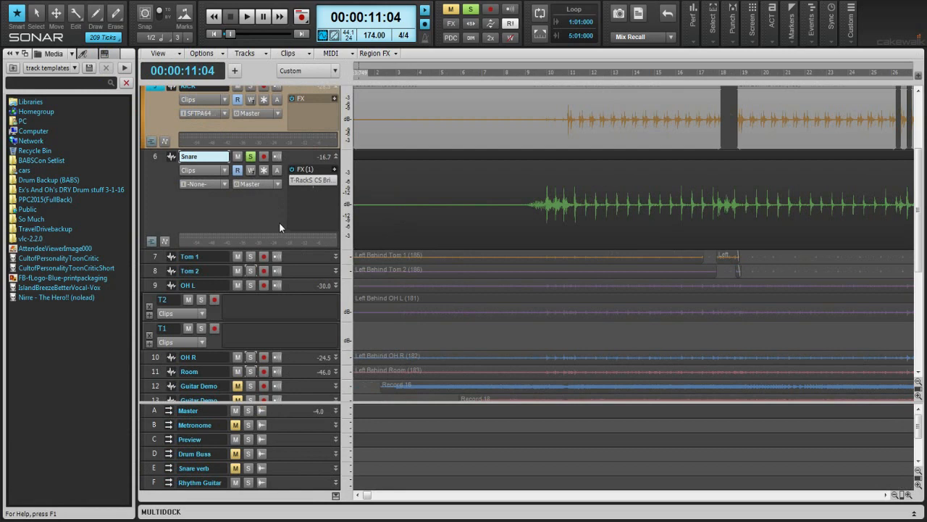
Step: Show the Snare's ProChannel and audition it from 00:00:11:04, first with all effects bypassed, then with only the Equalizer bypassed
key("i")
key("b")
key("i")
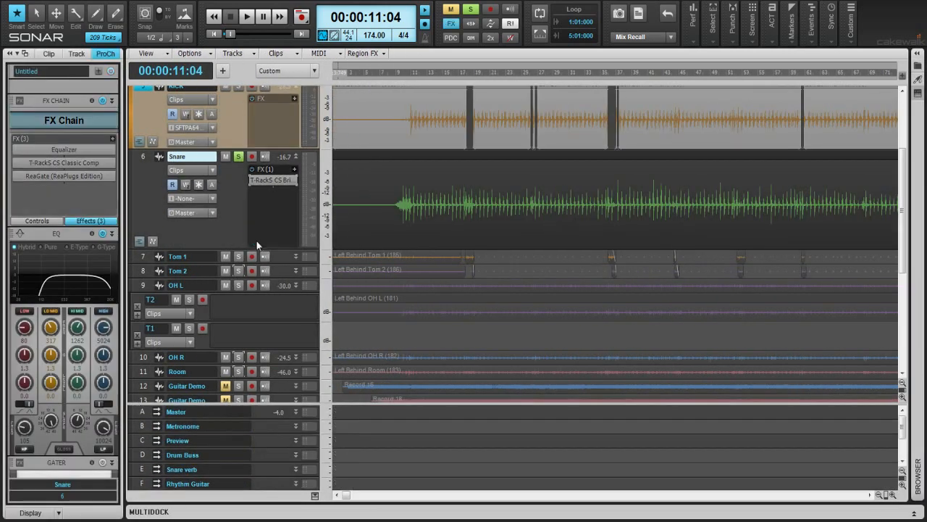
key("space")
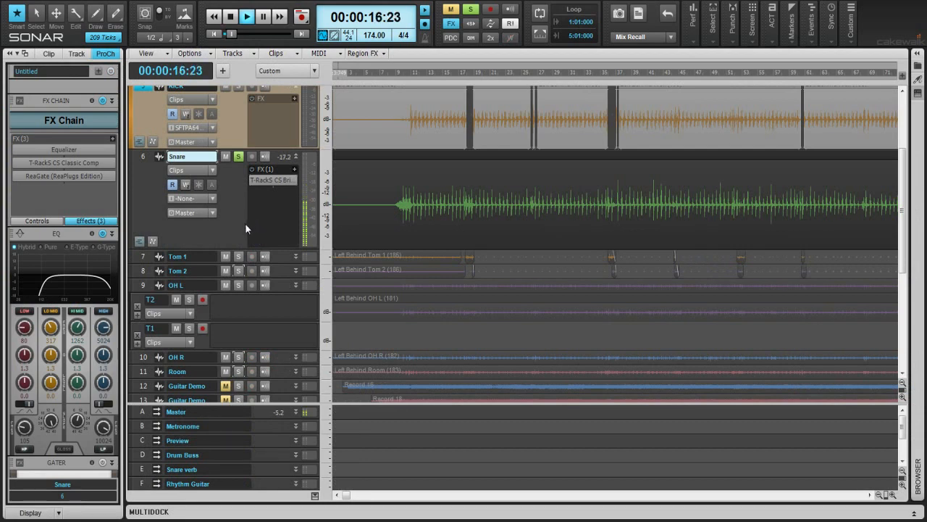
key("space")
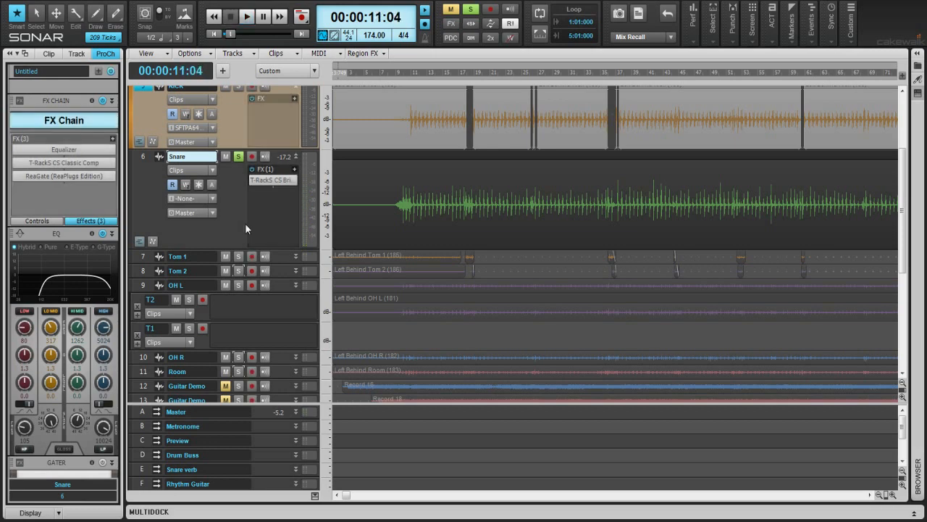
left_click(15, 150)
key("space")
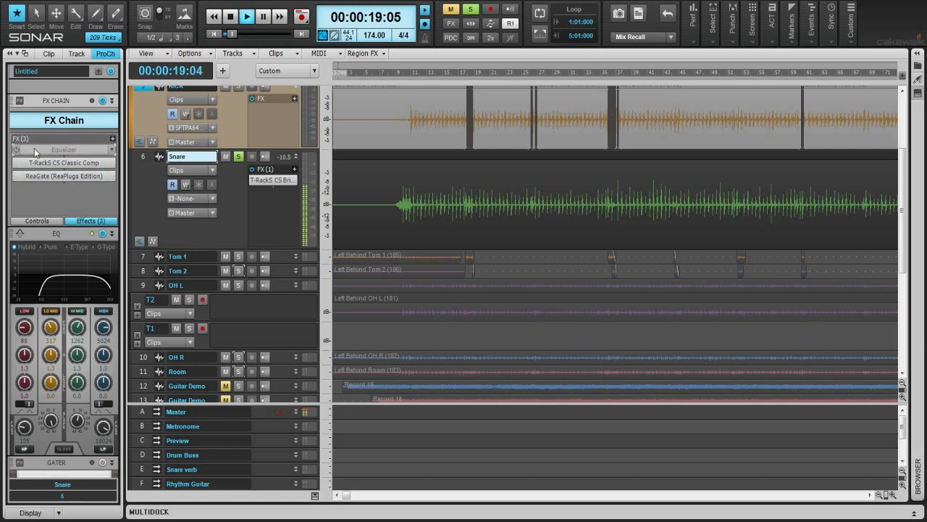
Step: Open the Snare's Equalizer and audition bands 4 and 3 boosted to 18.0 dB in turn, returning band 4 to -18.0 dB
double_click(30, 150)
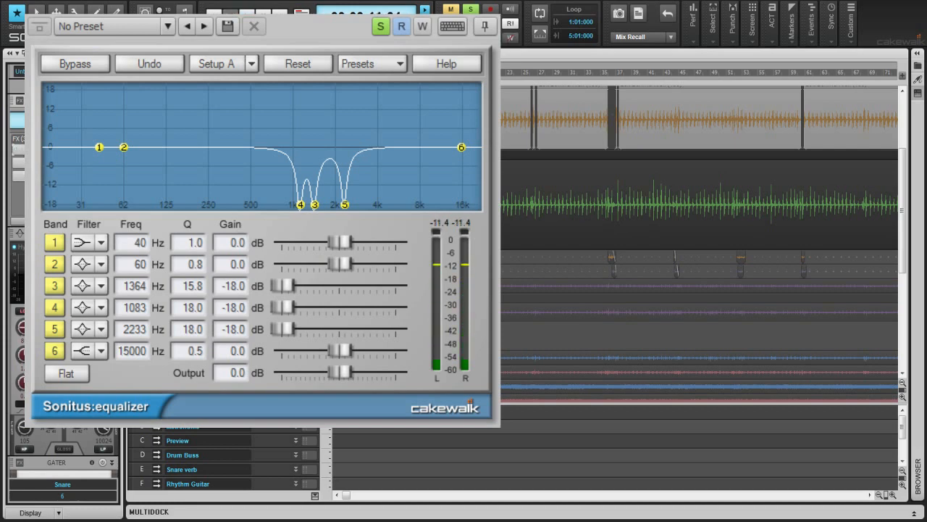
mouse_move(293, 328)
left_mouse_down()
mouse_move(399, 329)
mouse_move(281, 330)
left_mouse_up()
left_click_drag(280, 330, 397, 307)
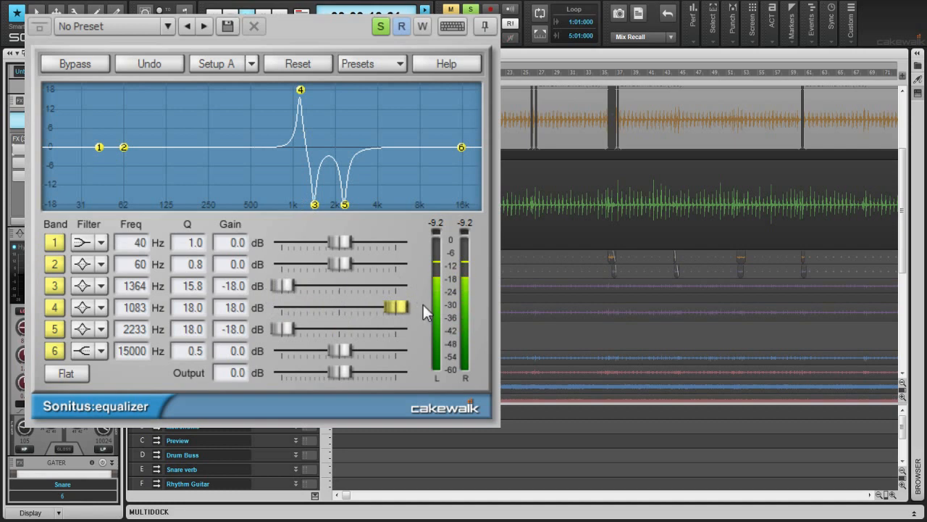
mouse_move(396, 307)
left_mouse_down()
mouse_move(302, 307)
mouse_move(390, 307)
left_mouse_up()
left_click_drag(301, 90, 397, 285)
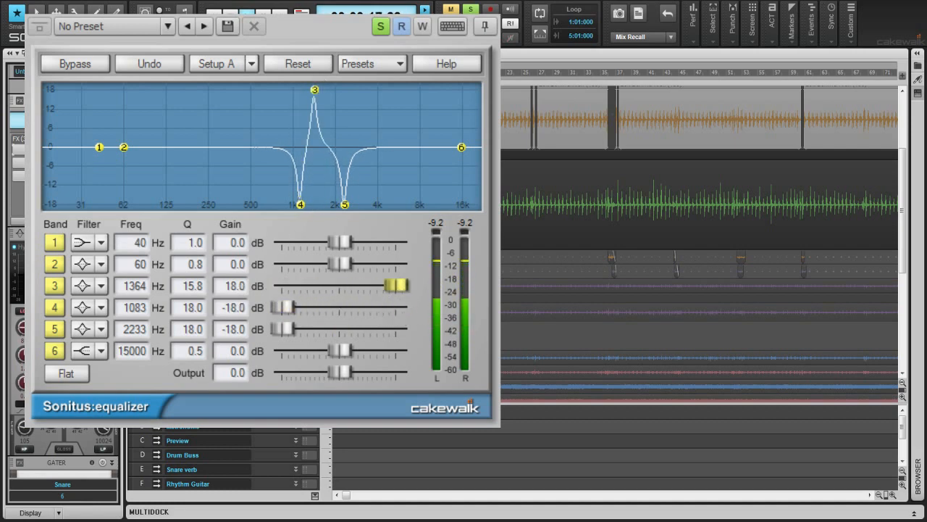
Step: Set equalizer band 3 to 1599 Hz with -18.0 dB gain and band 5 to -8.7 dB, then stop playback
left_click_drag(314, 90, 324, 90)
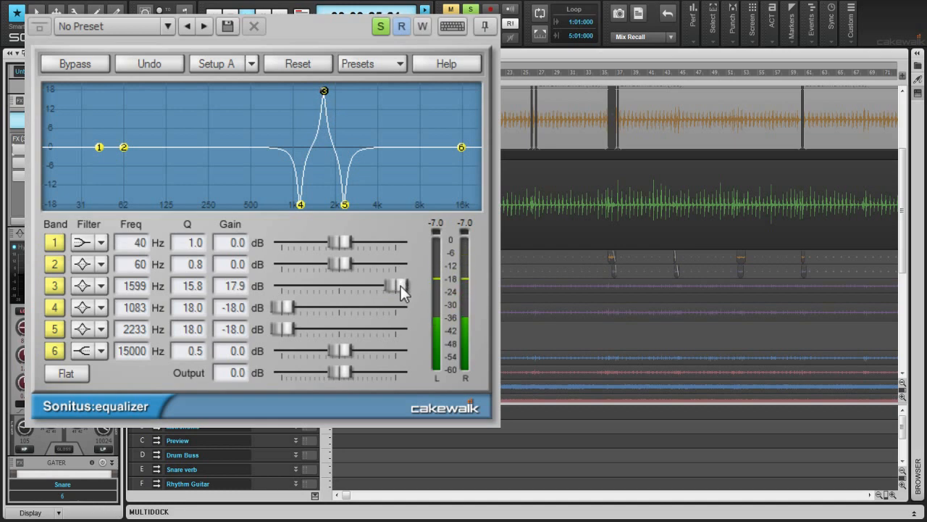
left_click_drag(401, 285, 283, 286)
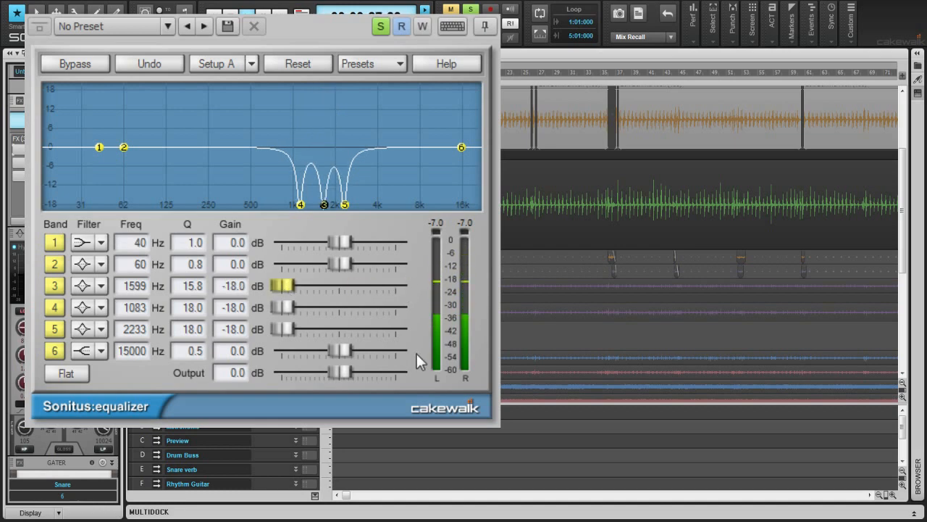
left_click_drag(285, 304, 310, 330)
key("space")
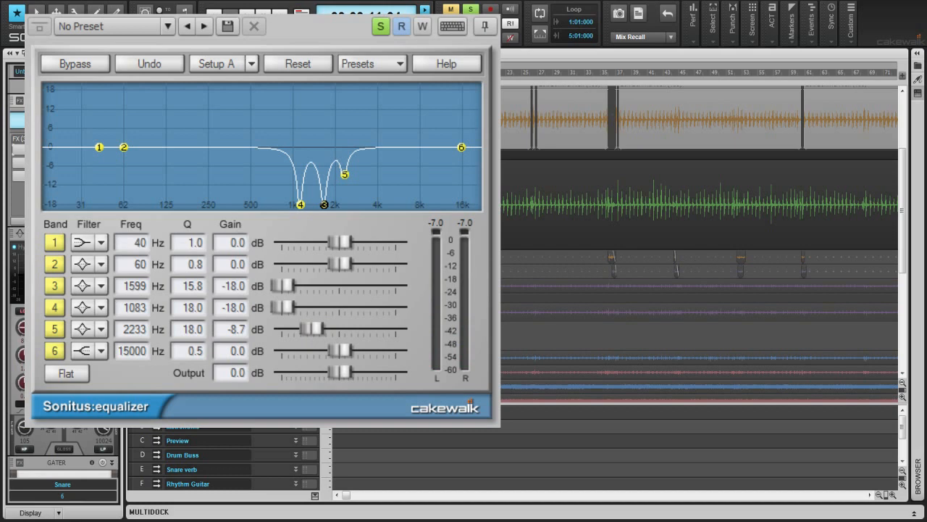
left_click(198, 310)
mouse_move(280, 308)
left_mouse_down()
mouse_move(384, 307)
mouse_move(282, 307)
left_mouse_up()
scroll(699, 239, "up", 3)
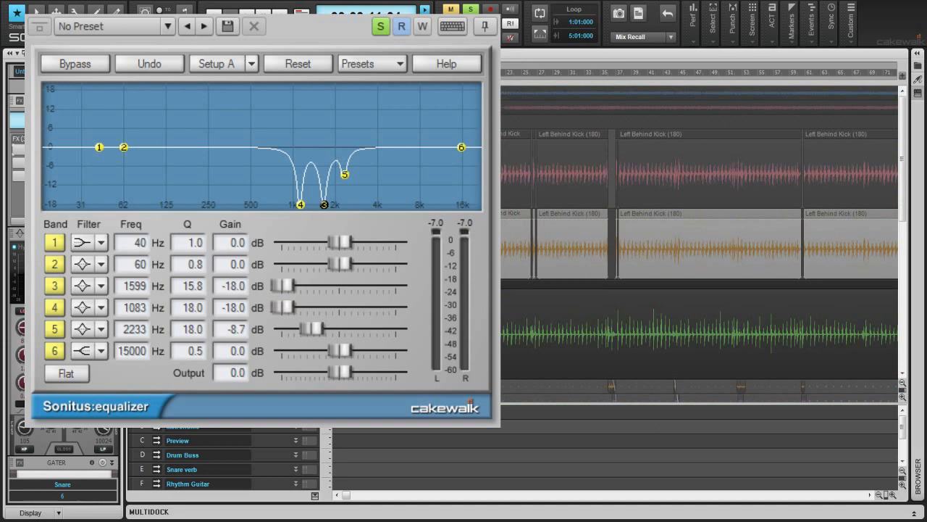
key("Up")
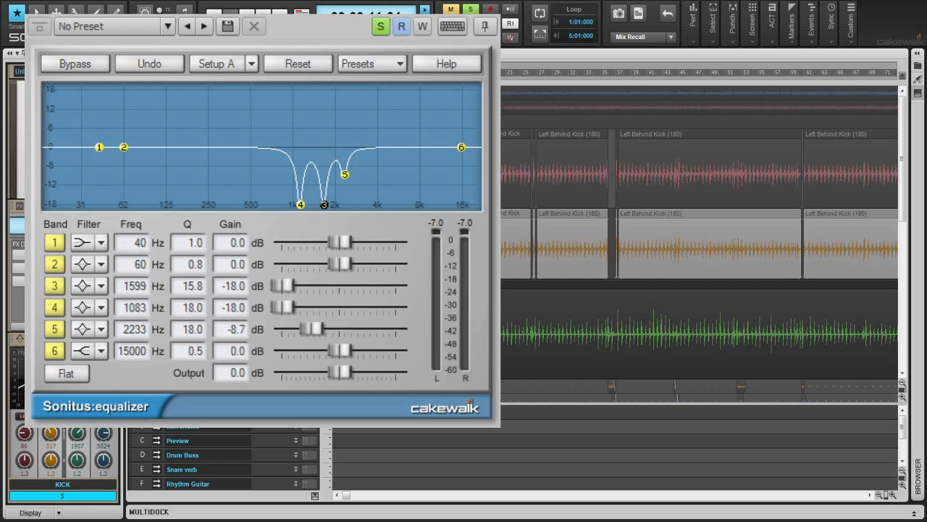
key("ctrl+shift+a")
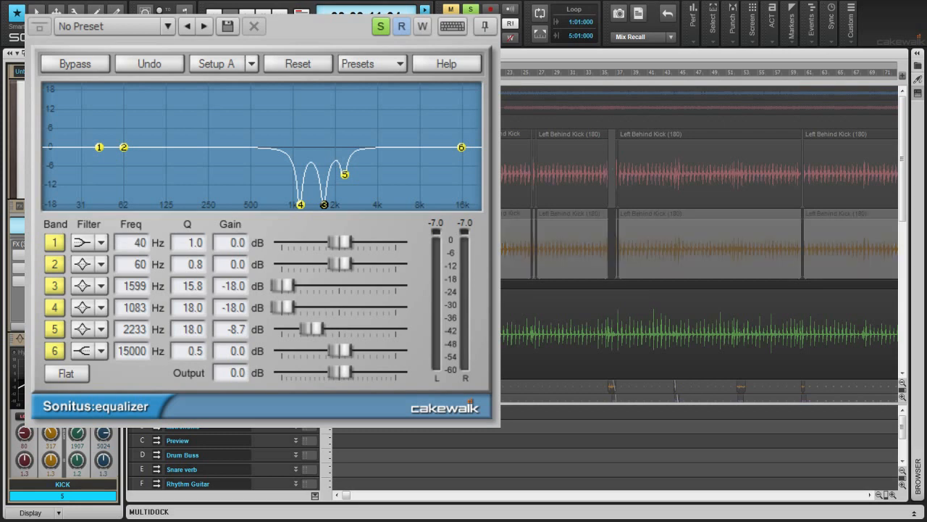
scroll(699, 239, "down", 3)
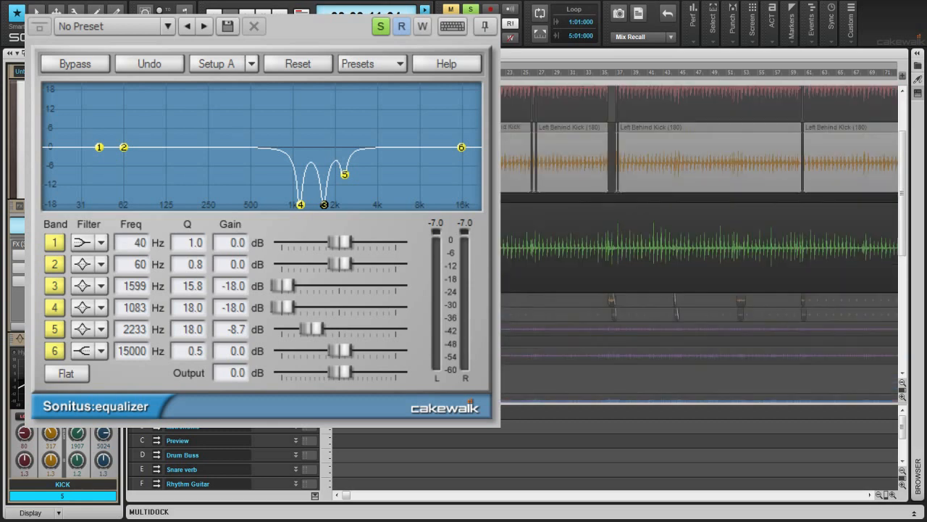
scroll(699, 239, "down", 3)
scroll(699, 239, "up", 1)
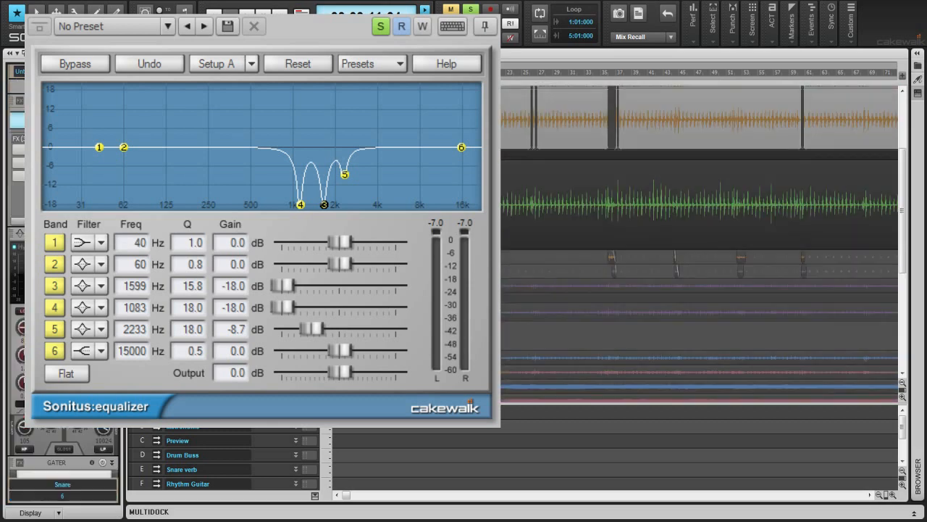
Step: Close the Equalizer, open the Snare's ReaGate and set Hold to 0 ms and Attack to 2 ms while auditioning the track
left_click(18, 164)
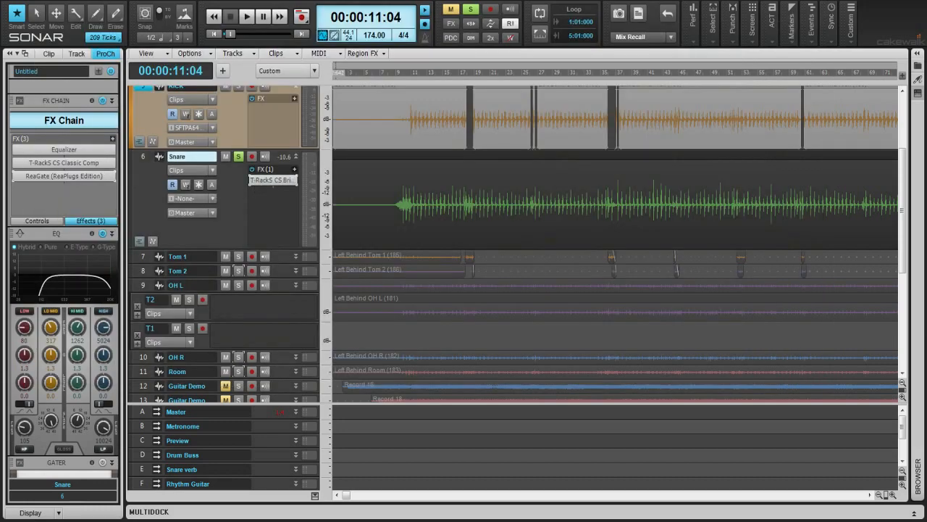
double_click(272, 180)
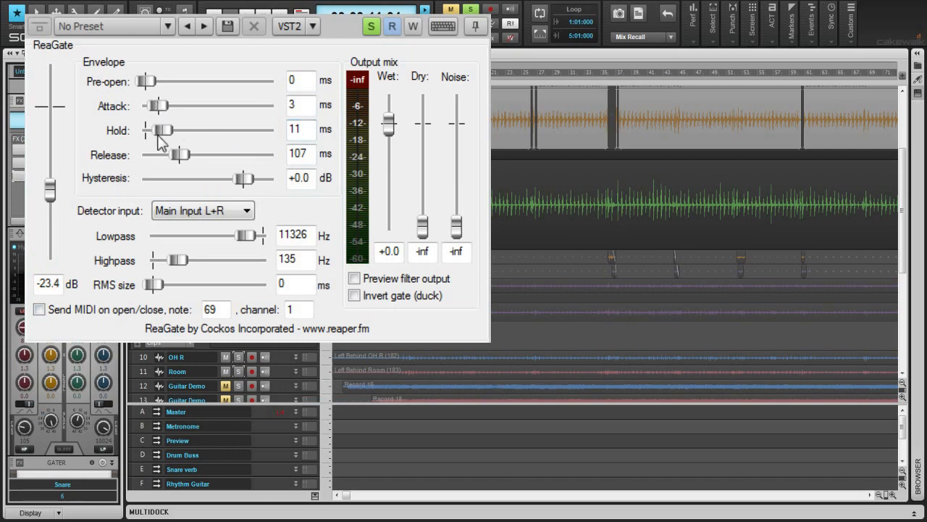
key("space")
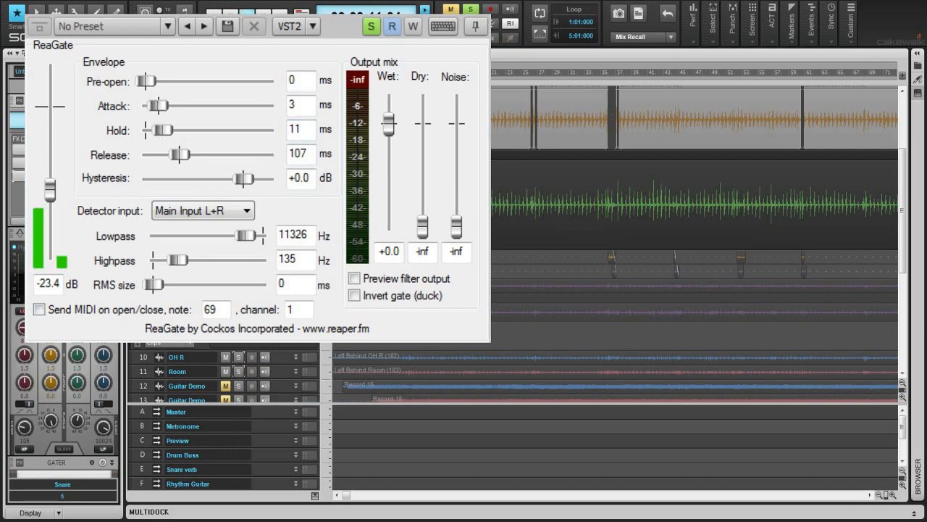
left_click_drag(165, 130, 155, 108)
mouse_move(180, 154)
left_mouse_down()
mouse_move(152, 156)
mouse_move(160, 159)
mouse_move(154, 182)
mouse_move(165, 155)
mouse_move(191, 155)
left_mouse_up()
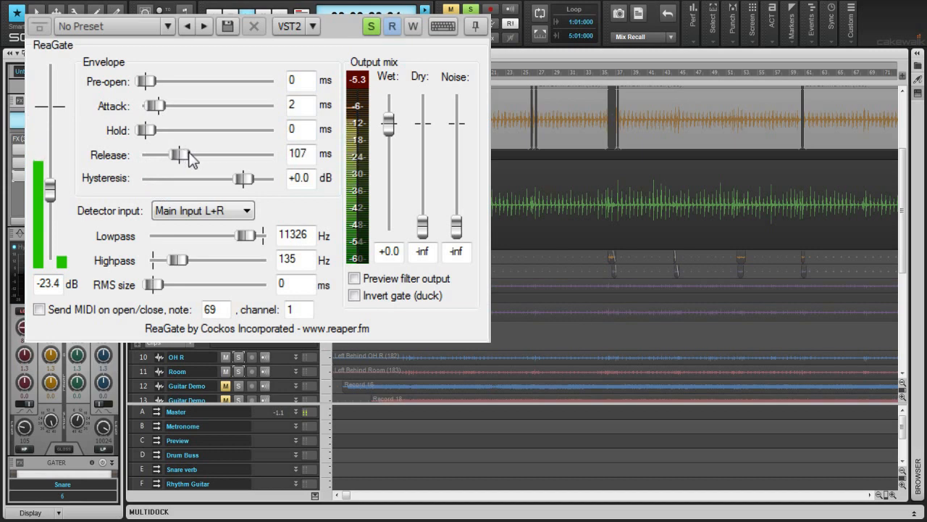
left_click_drag(147, 131, 160, 107)
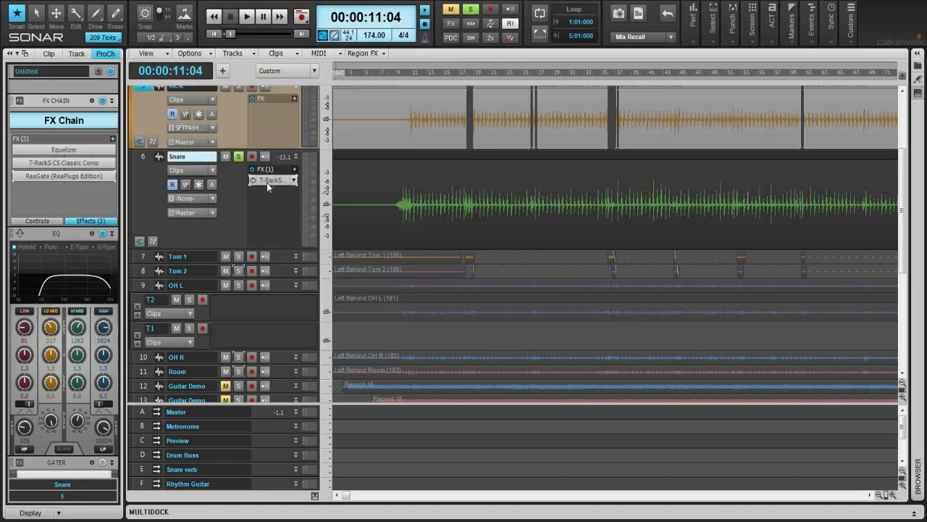
Step: Open the T-RackS British Channel in the Snare's FX bin, examine its EQ, gate and compressor settings, and close it
double_click(267, 183)
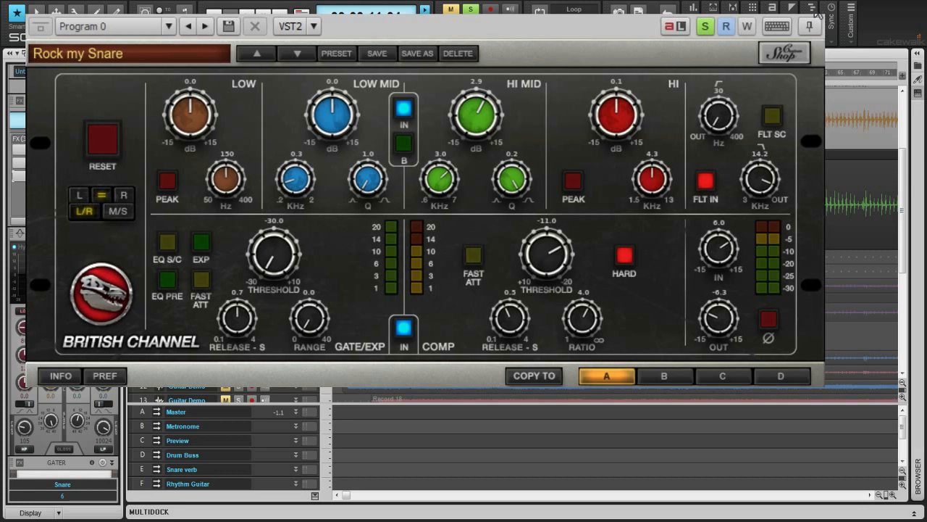
left_click(815, 11)
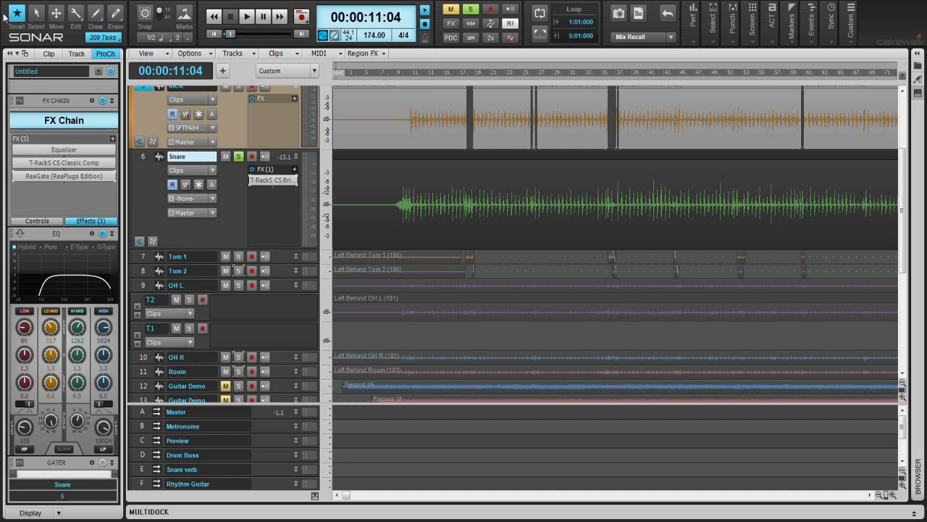
Step: Unsolo the Snare and audition the full drum mix from 00:00:11:04
left_click(239, 156)
key("space")
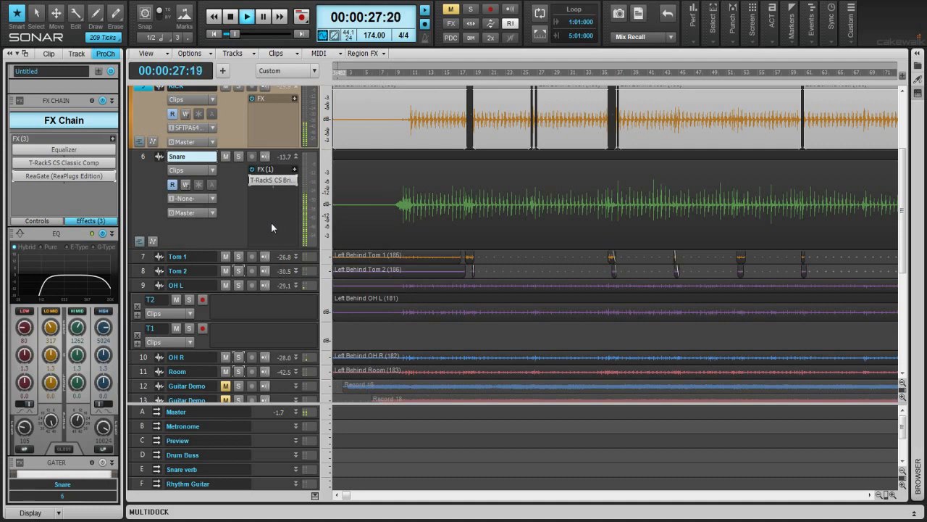
key("space")
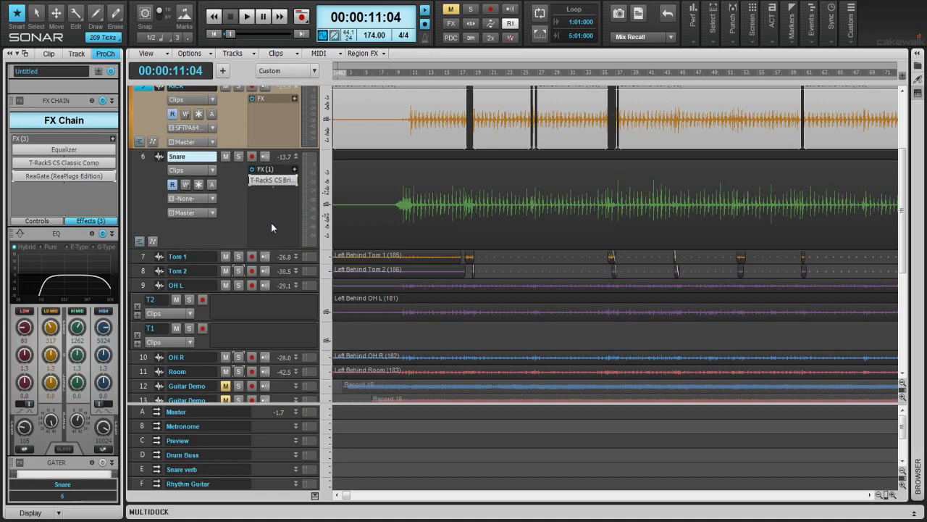
Step: Collapse the Subkick, KICK and Snare tracks to minimum height
scroll(271, 224, "up", 3)
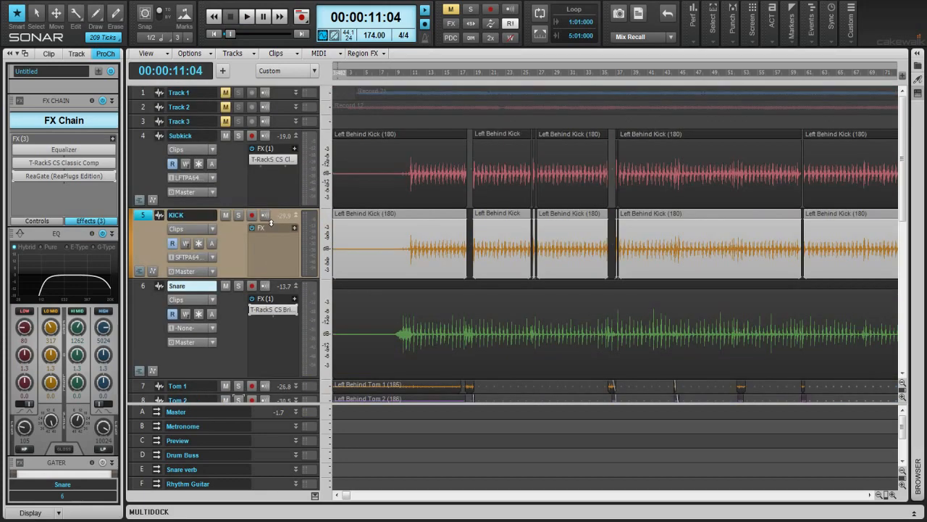
double_click(297, 160)
double_click(299, 157)
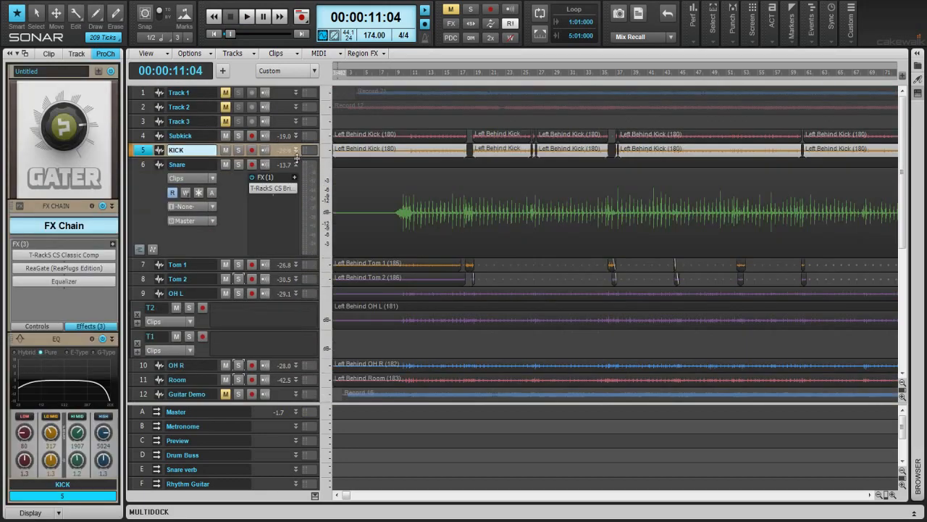
double_click(298, 165)
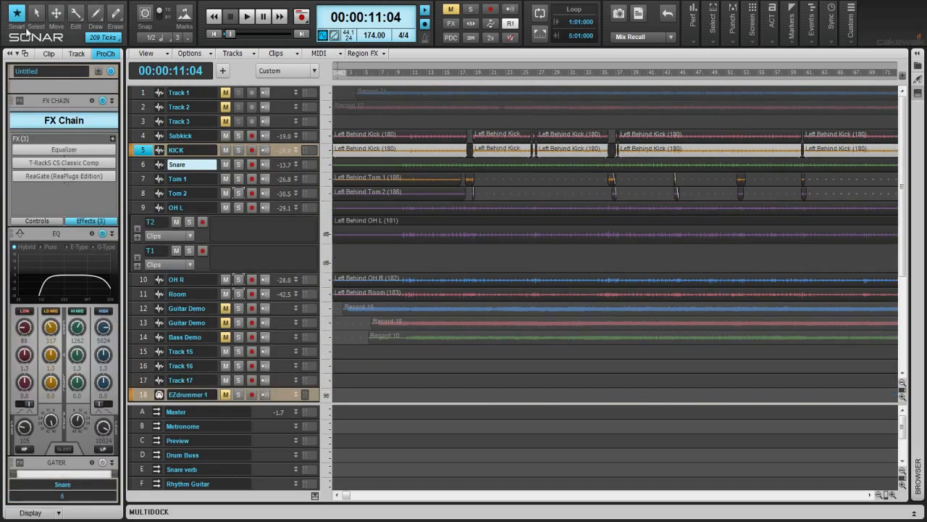